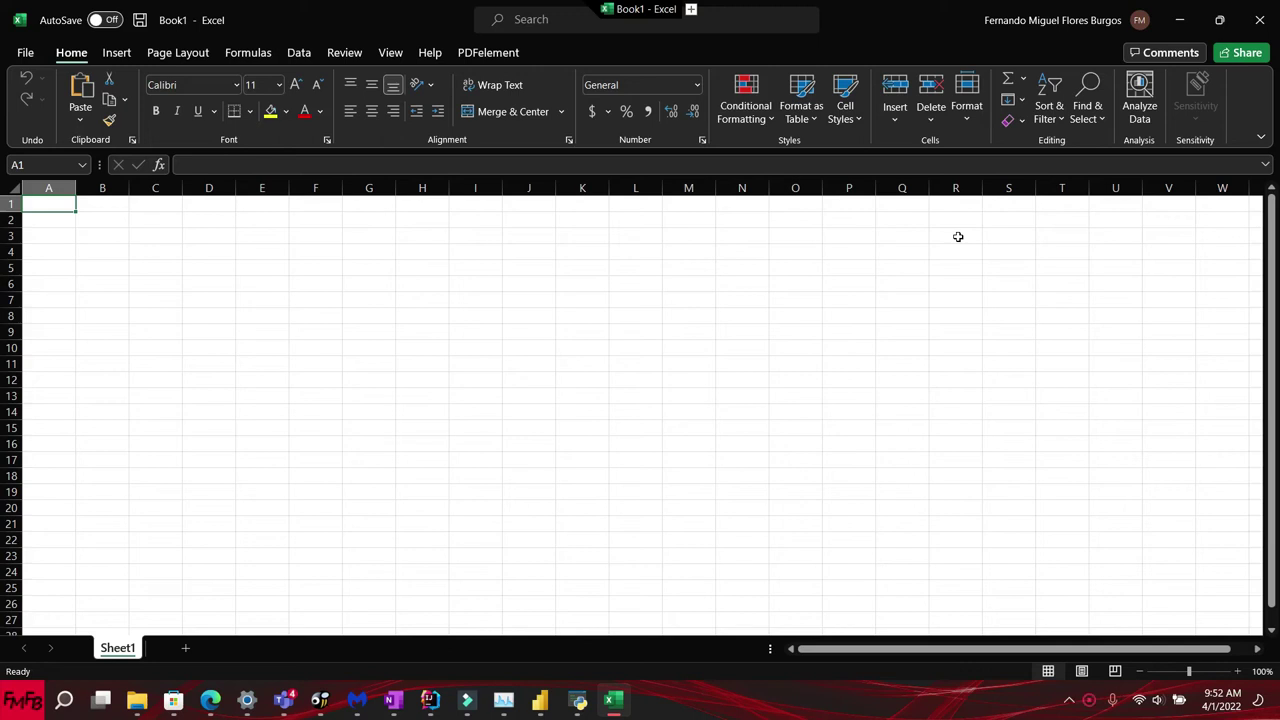
Step: Enter Name and Data headers in A1:B1, two names in A2:A3, and values 1 and 2 in B2:B3
text(Name)
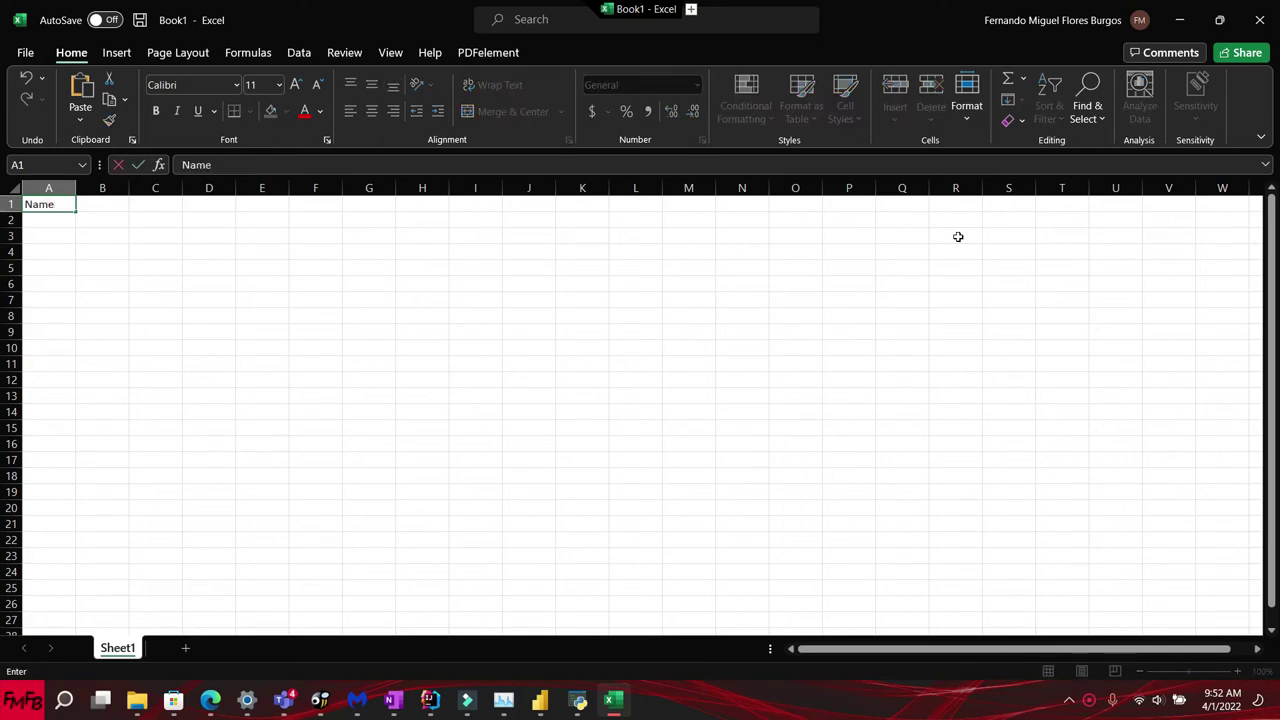
key(Right)
text(Data)
key(Return)
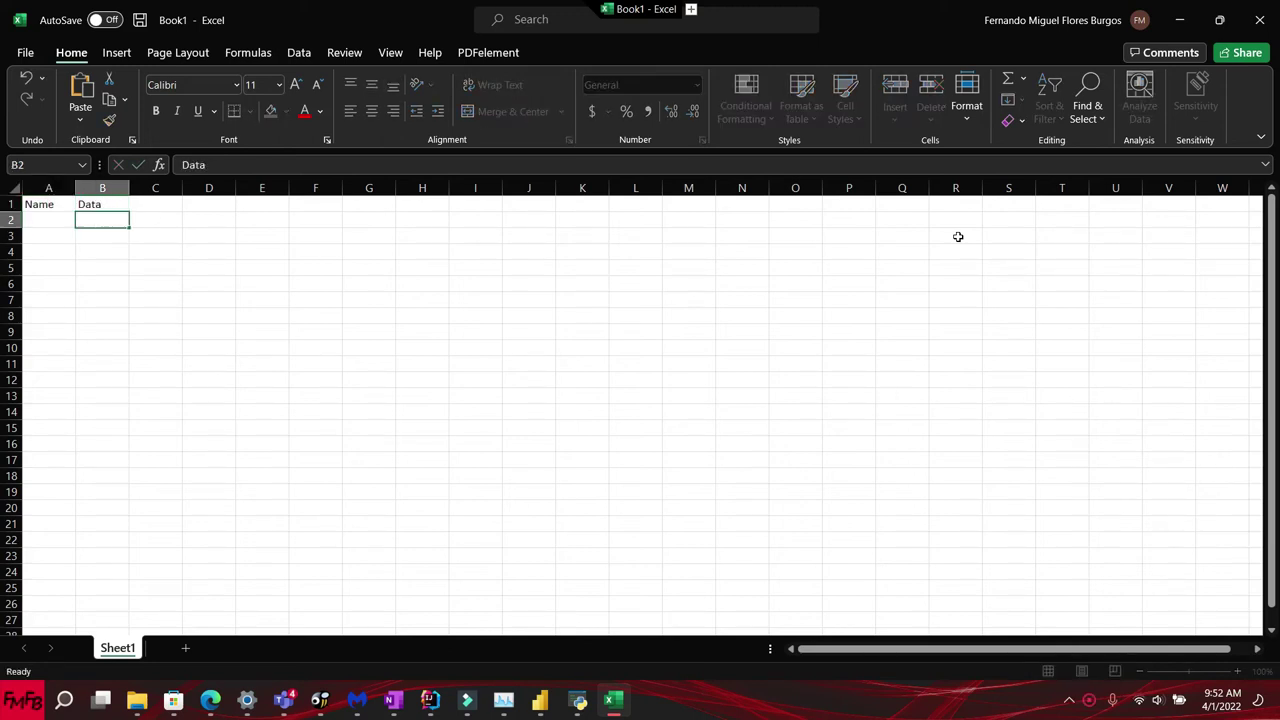
text(Pedro)
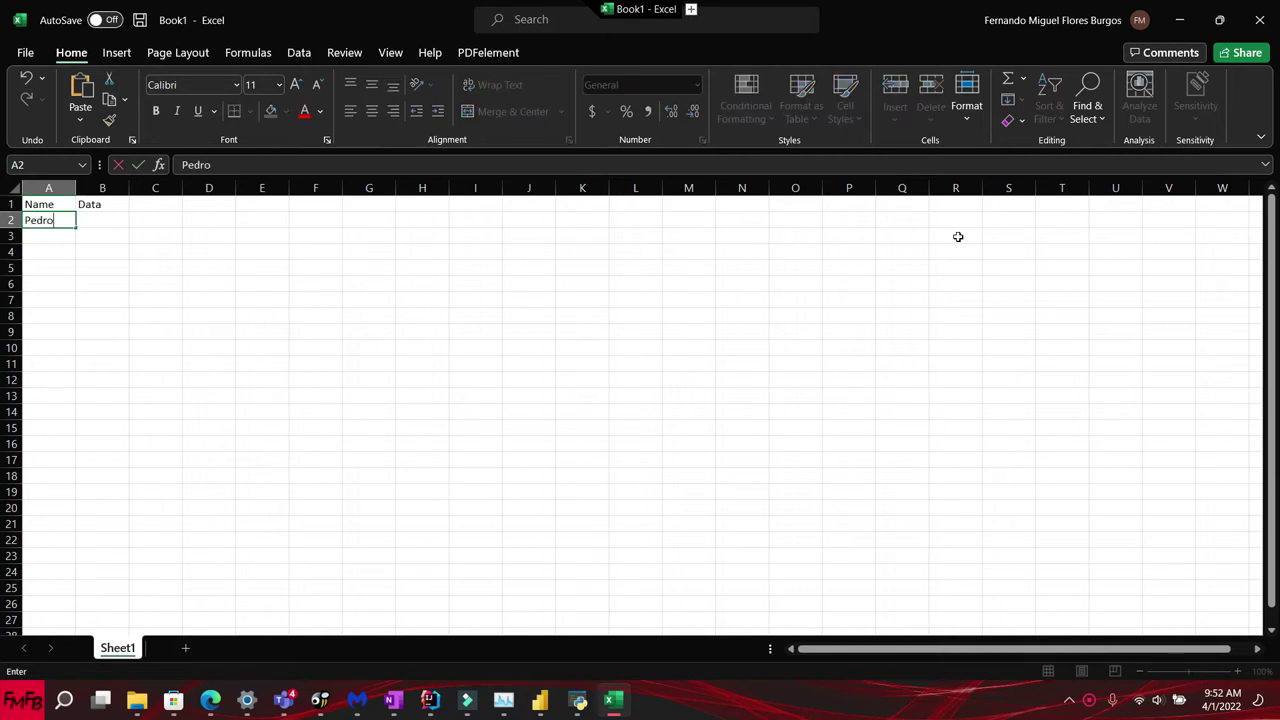
key(Return)
text(Pablo)
key(Right)
key(Up)
text(1)
key(Return)
text(2)
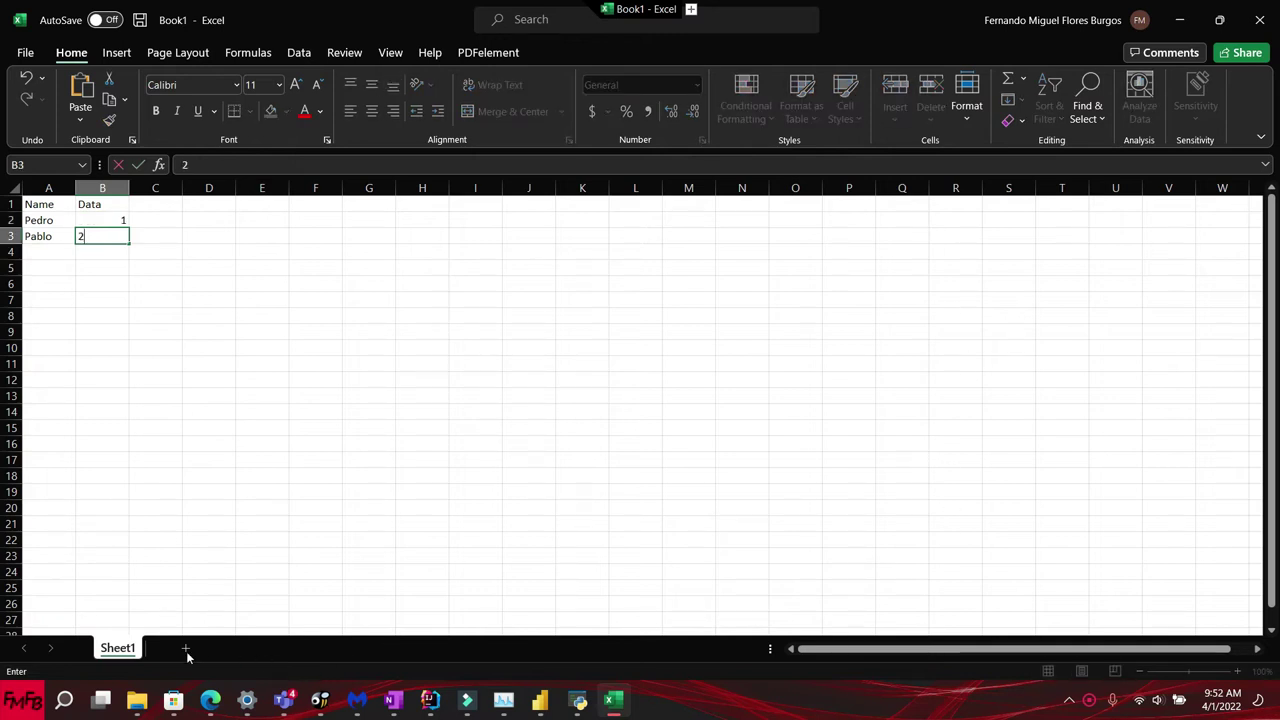
Step: Rename the first sheet to Data1
click(135, 650)
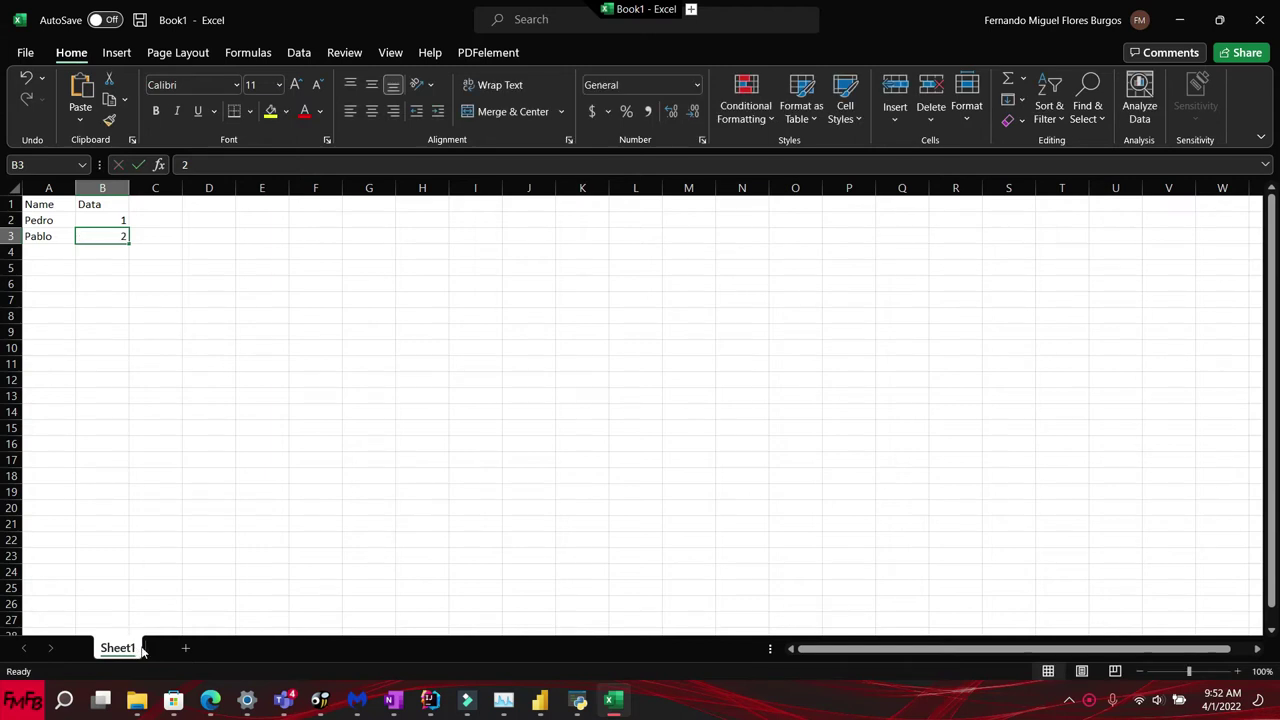
double_click(126, 648)
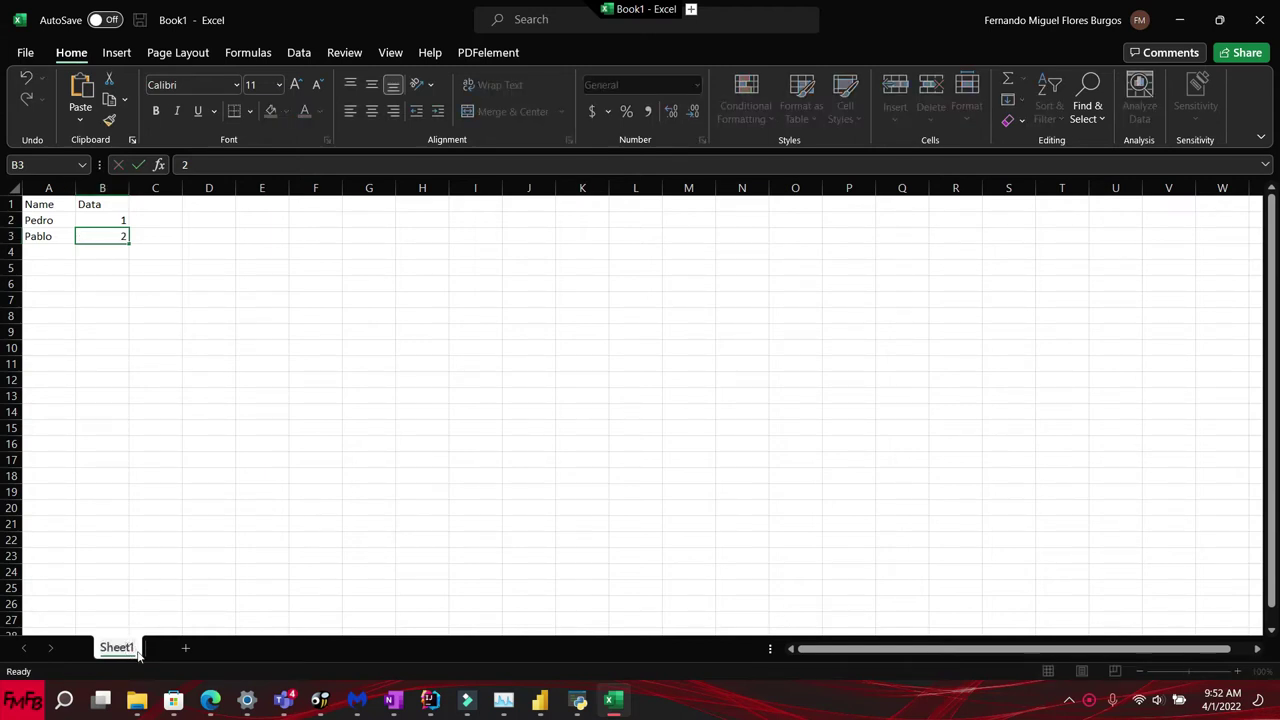
key(Return)
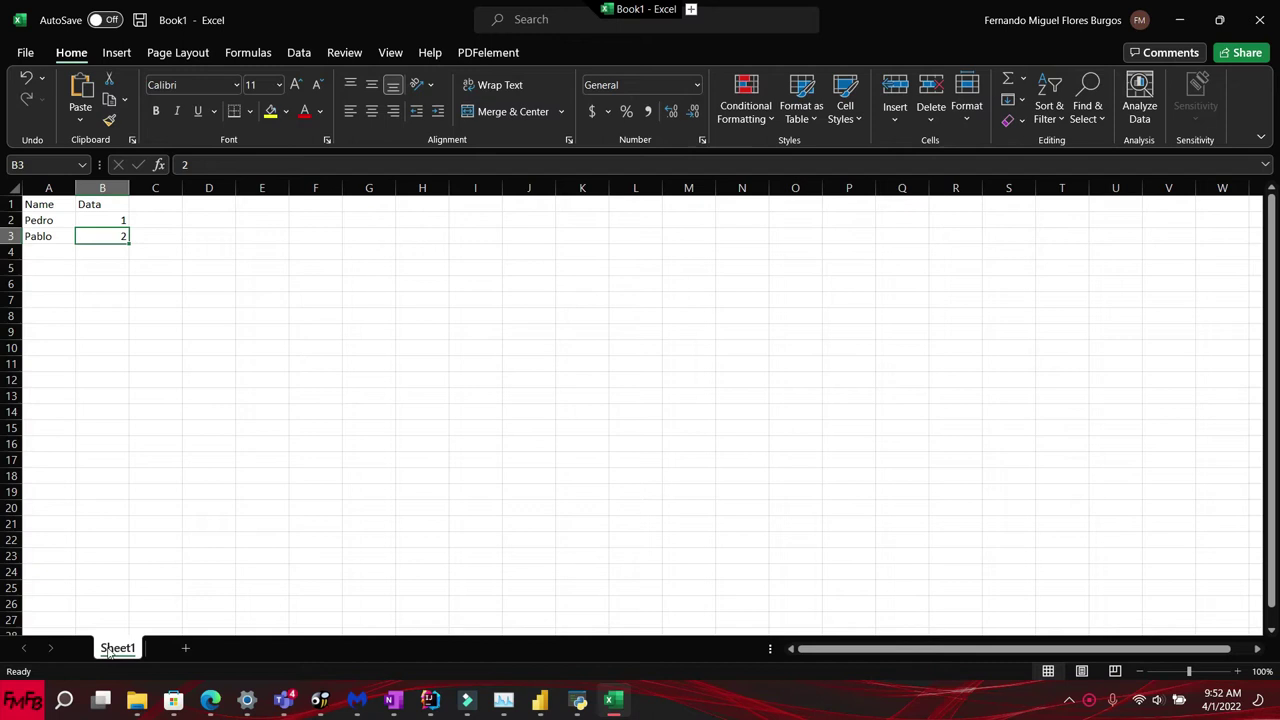
double_click(112, 648)
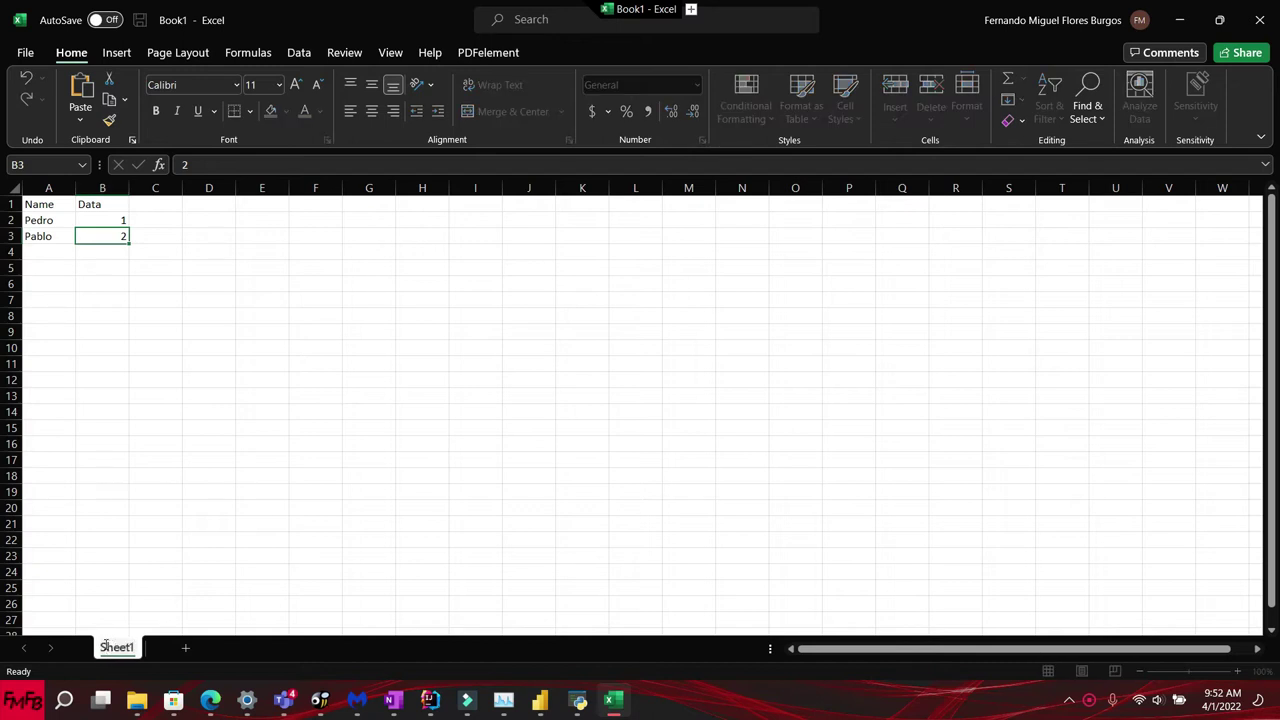
text(Data1)
key(Return)
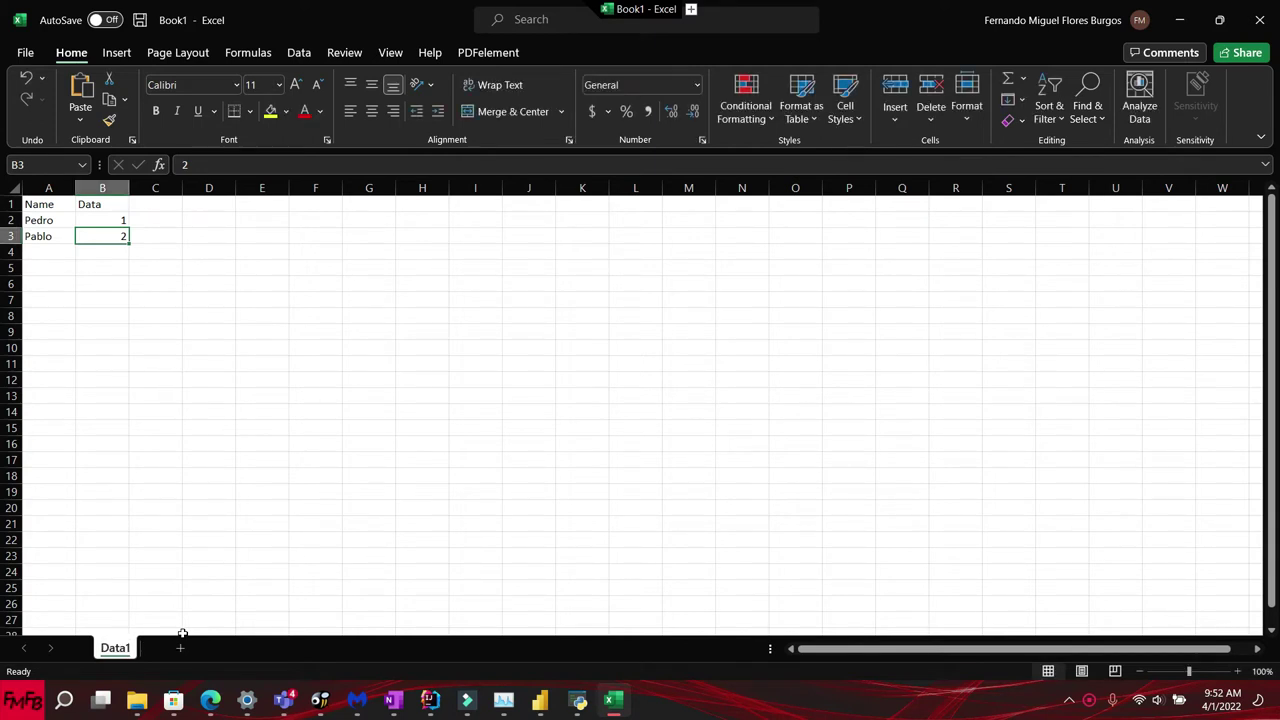
Step: Add a new blank sheet and name it Data2
click(180, 648)
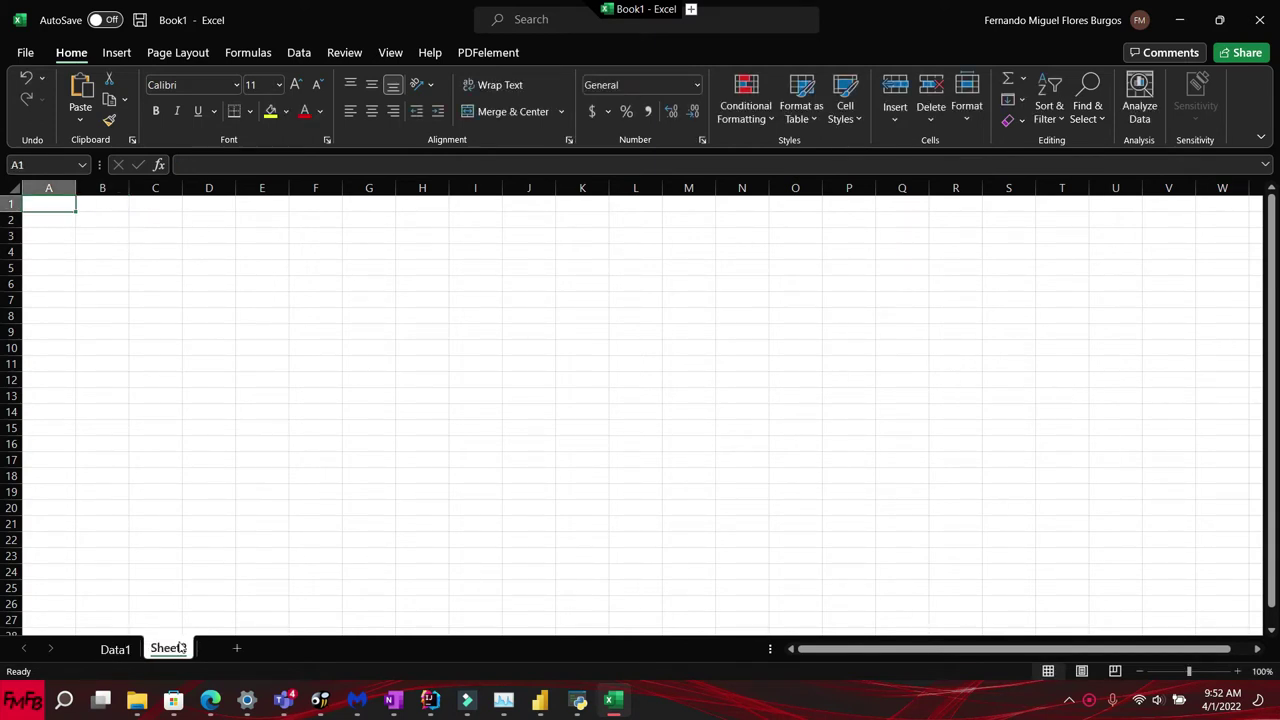
double_click(170, 648)
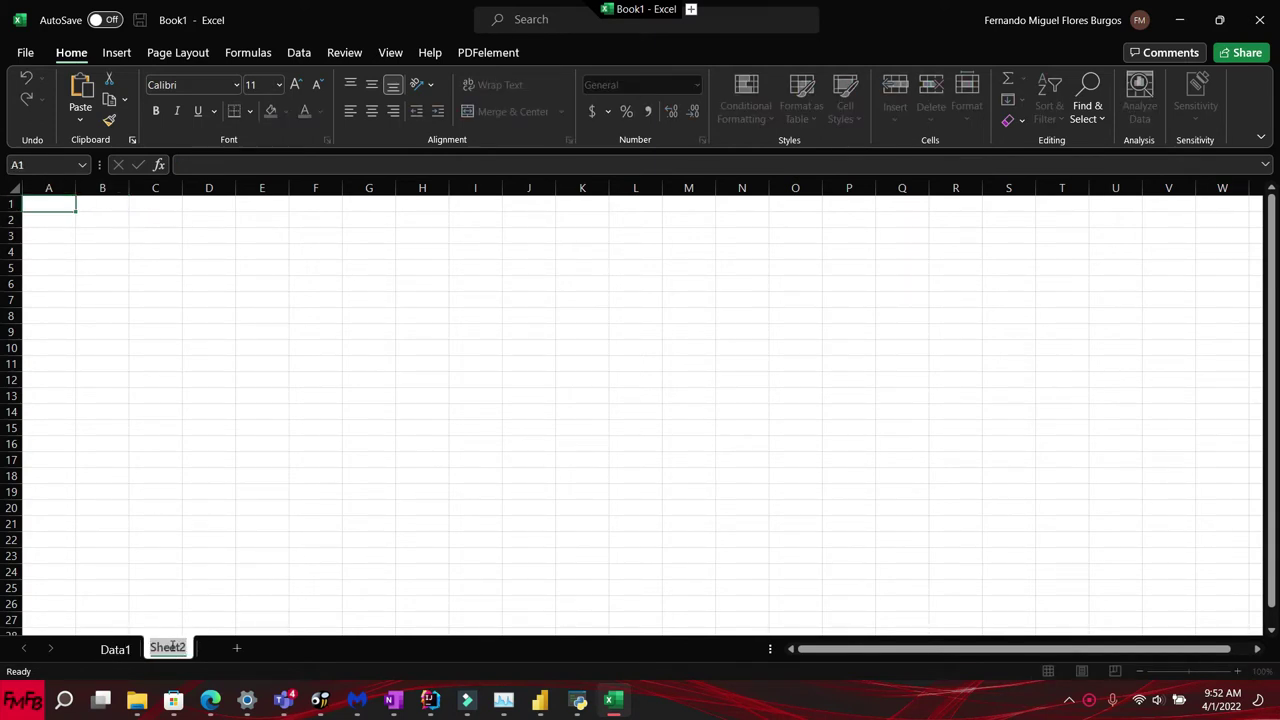
text(Data2)
key(Return)
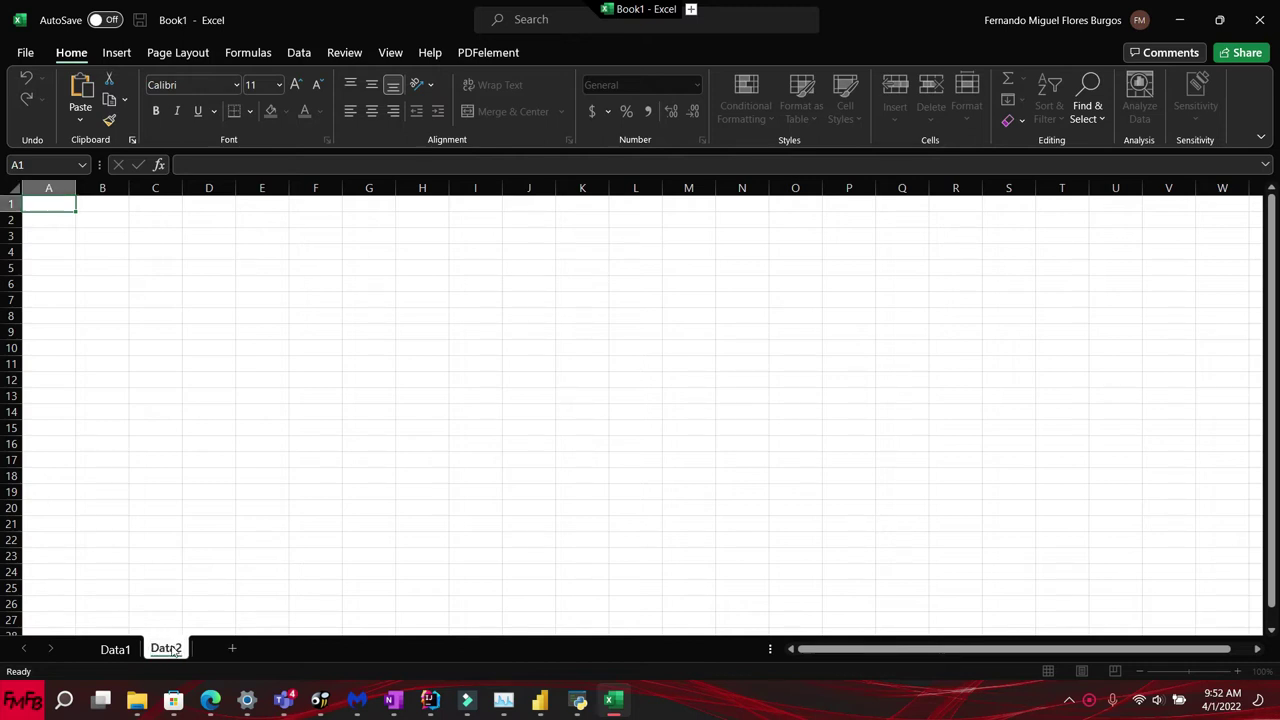
Step: On Data2, enter Name and Data headers and two names in A2:A3
text(Nam)
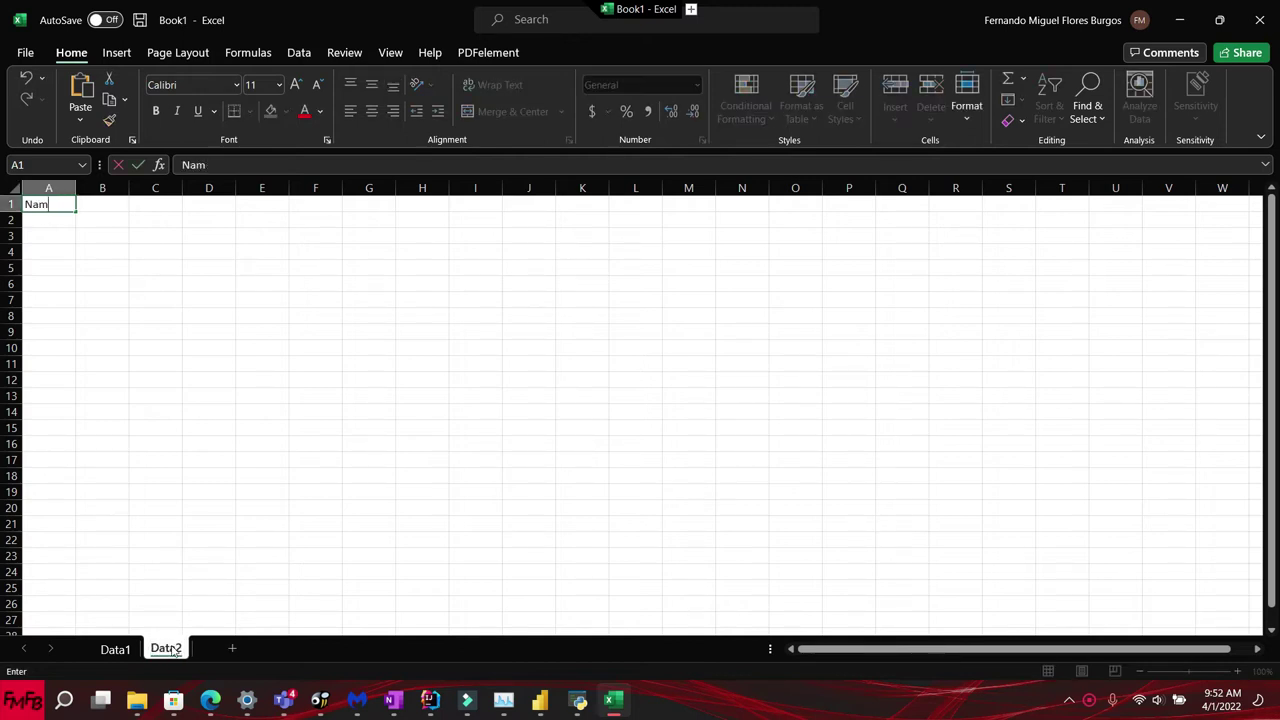
key(Right)
text(Data)
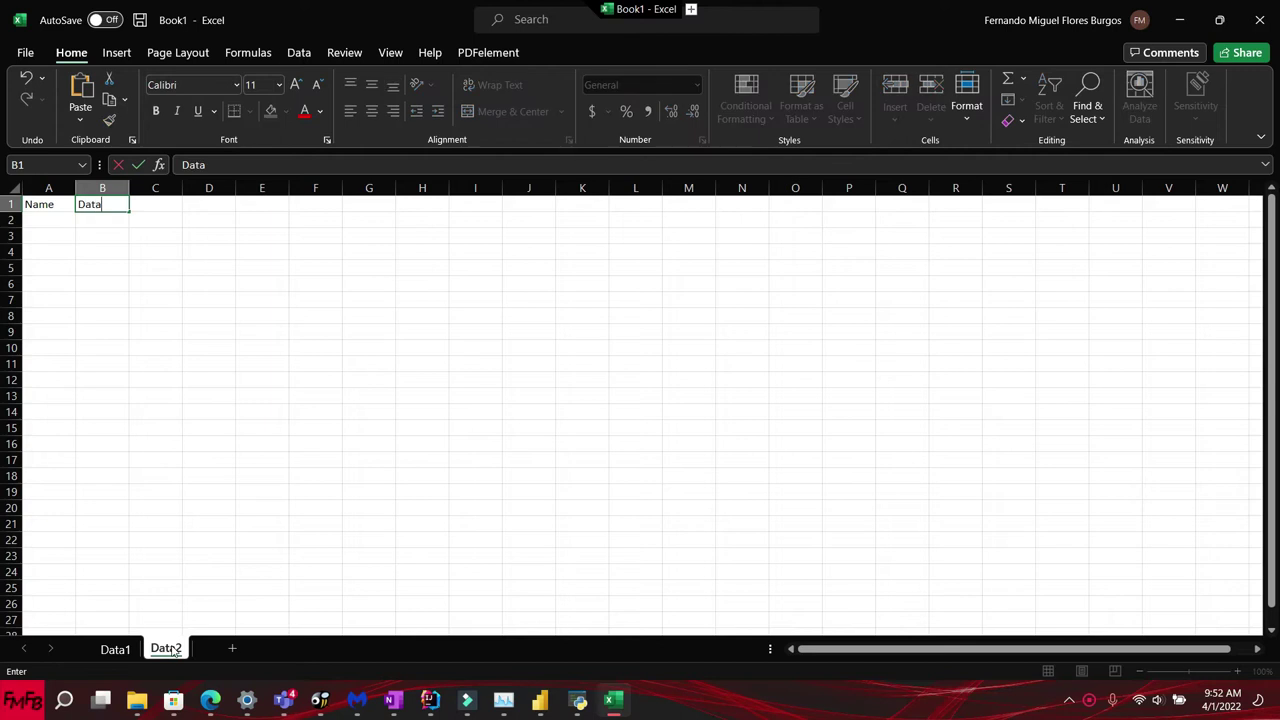
key(Return)
key(Left)
text(Migue)
key(Return)
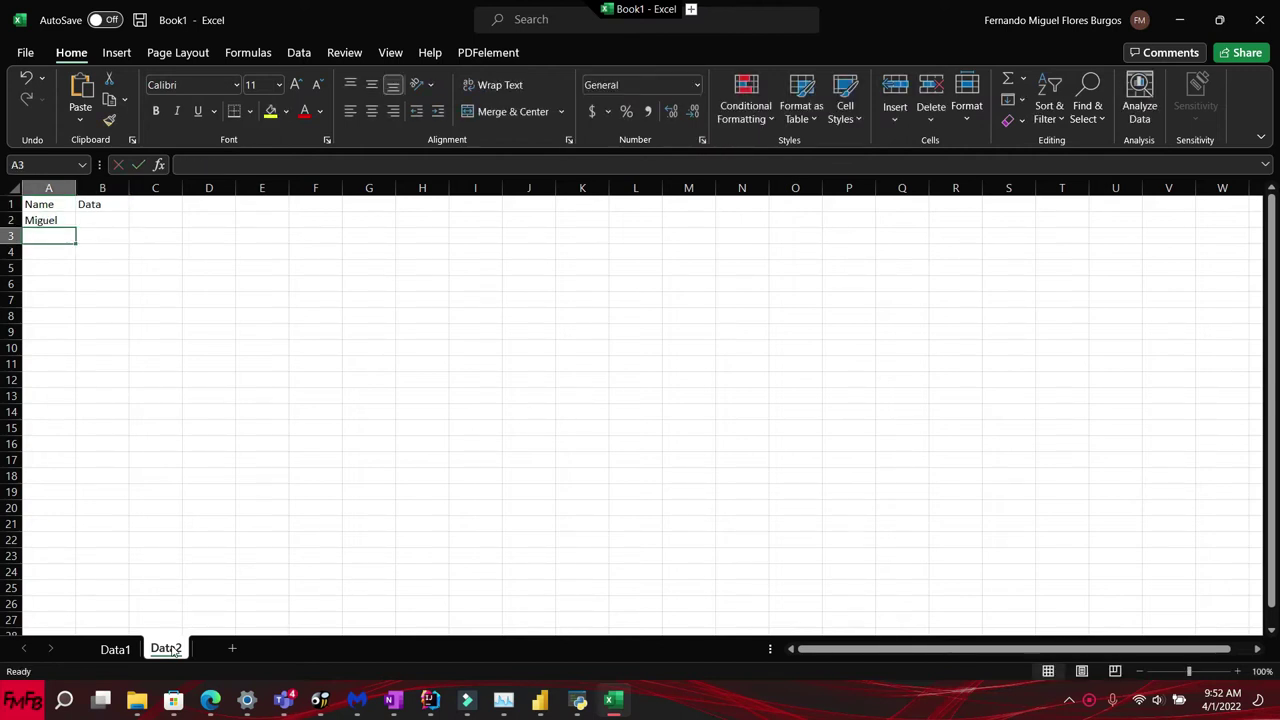
text(Fernando)
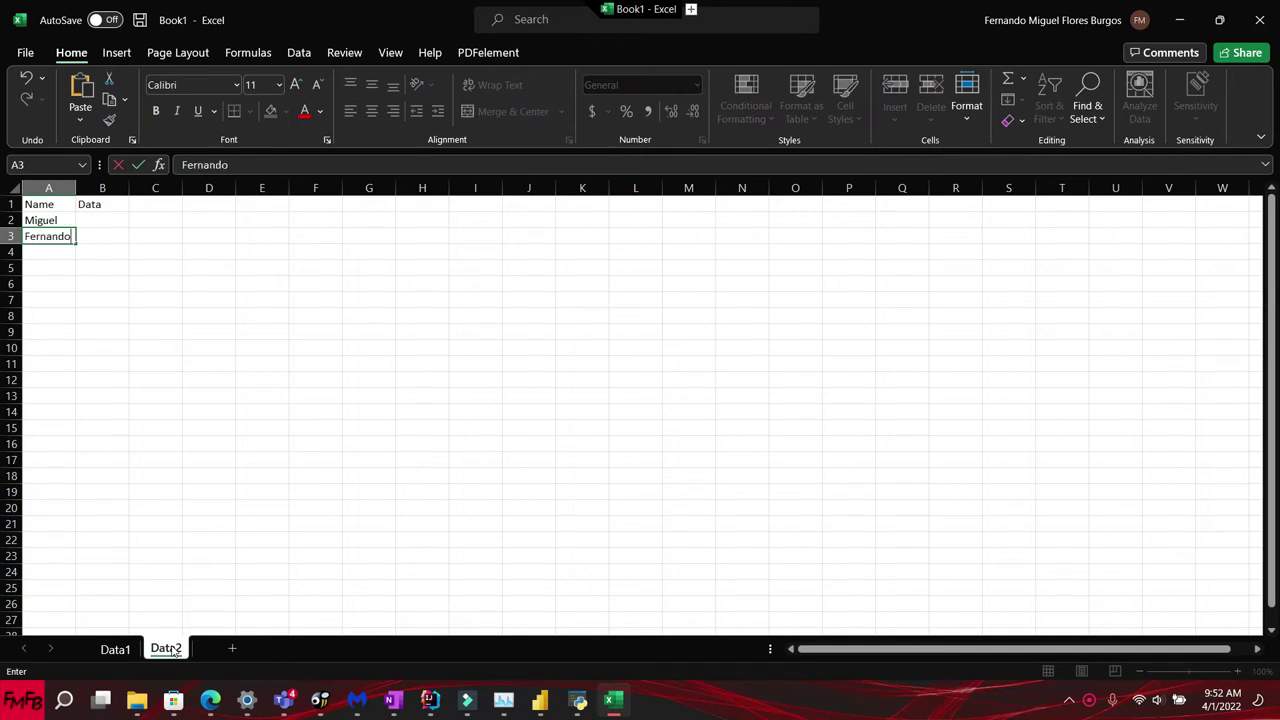
Step: Enter the values 6 and 7 in B2:B3
key(Up)
key(Right)
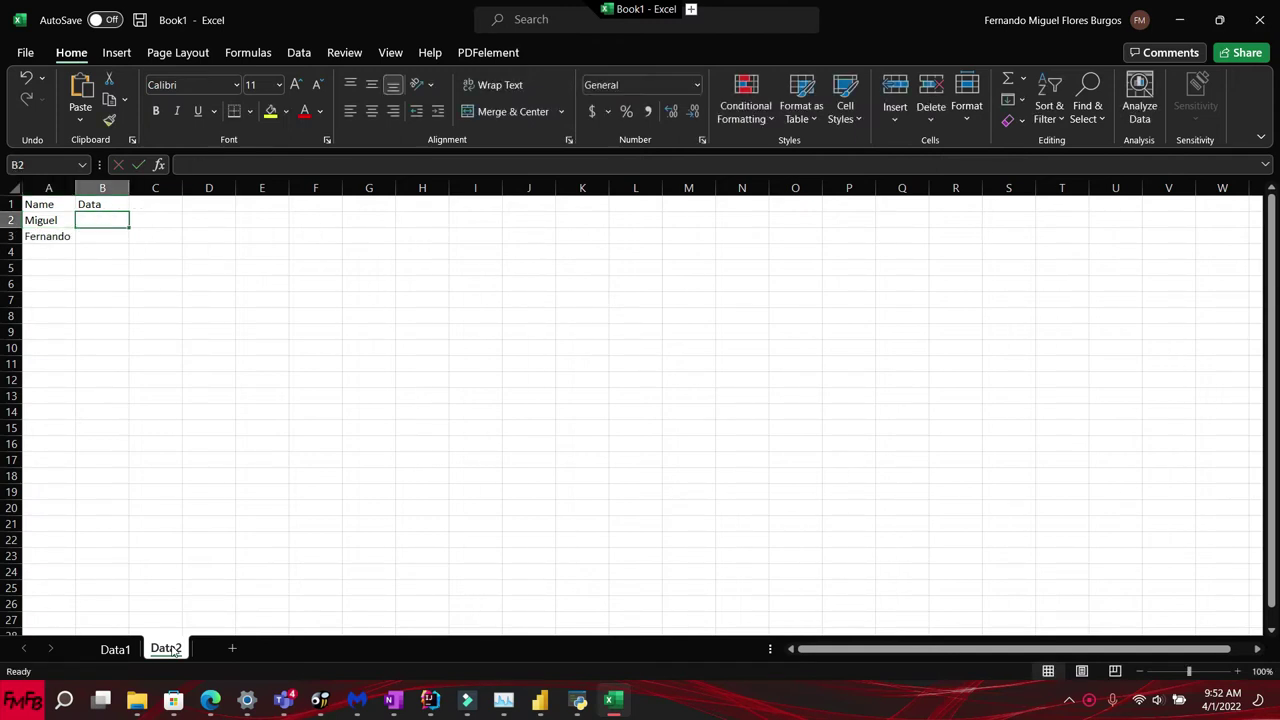
text(6)
key(Return)
text(7)
key(Return)
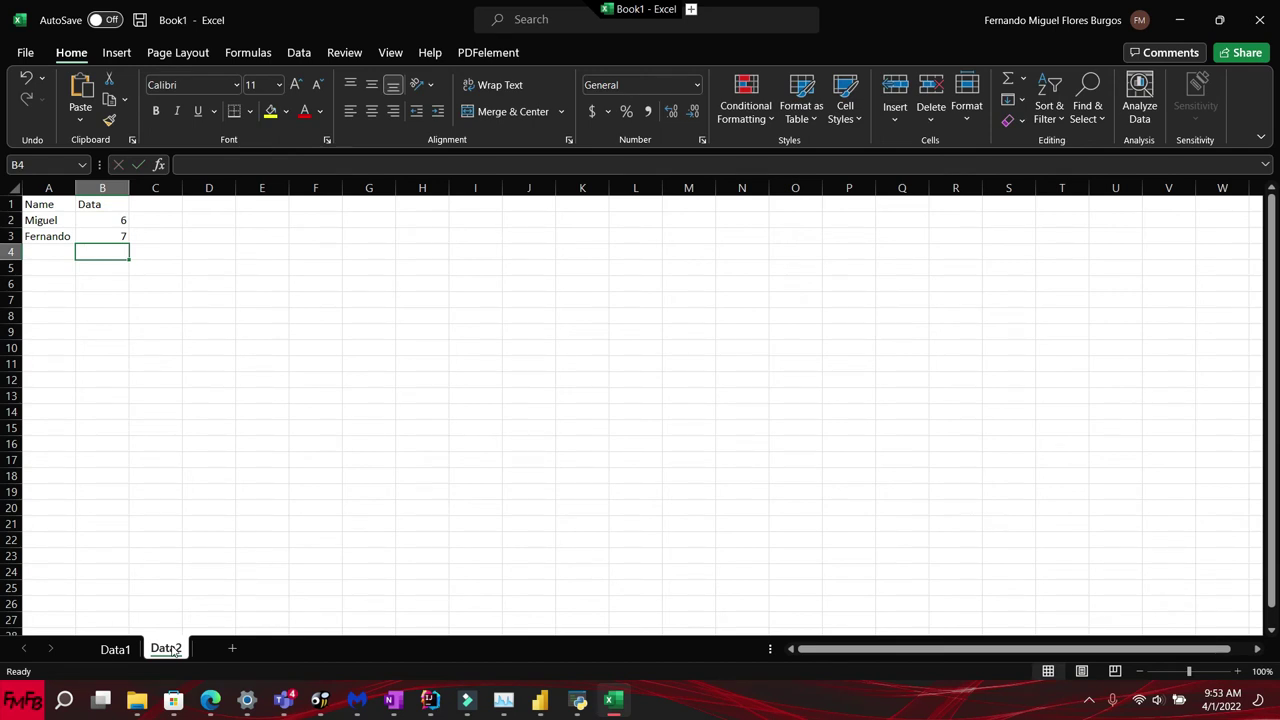
key(ctrl+o)
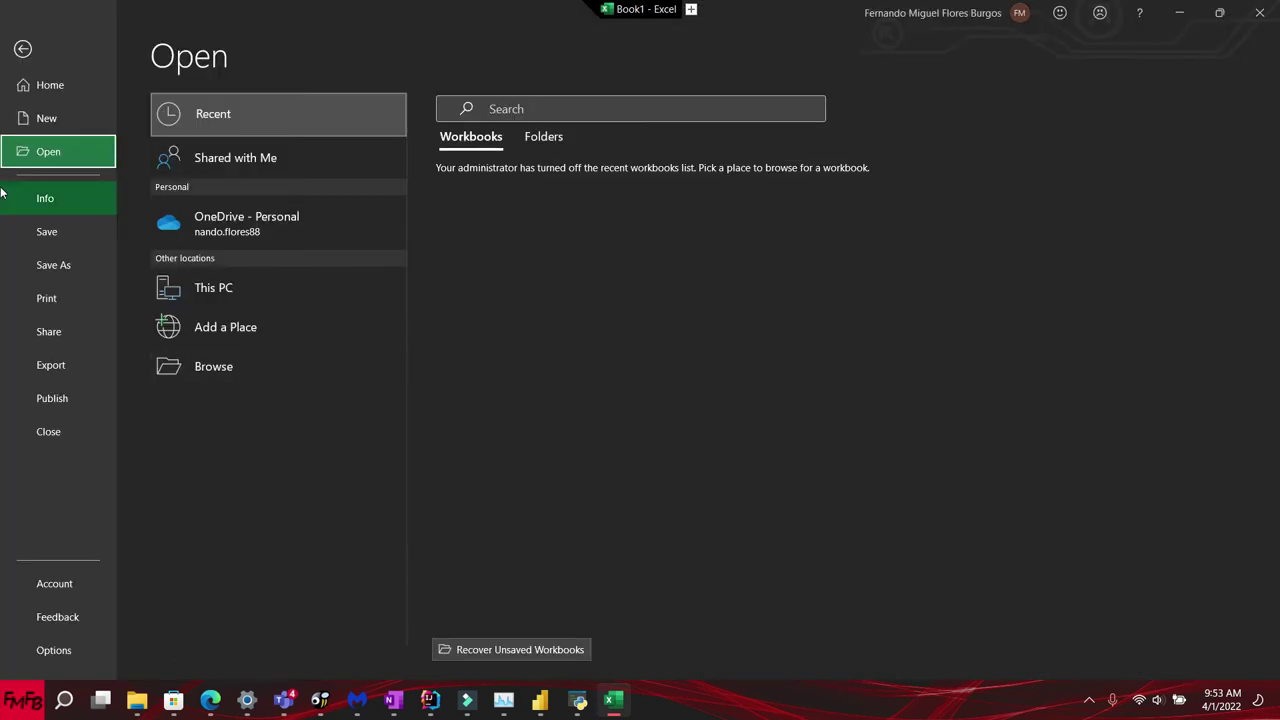
Step: Start Save As with the CSV UTF-8 (comma delimited) file format
click(42, 264)
click(229, 323)
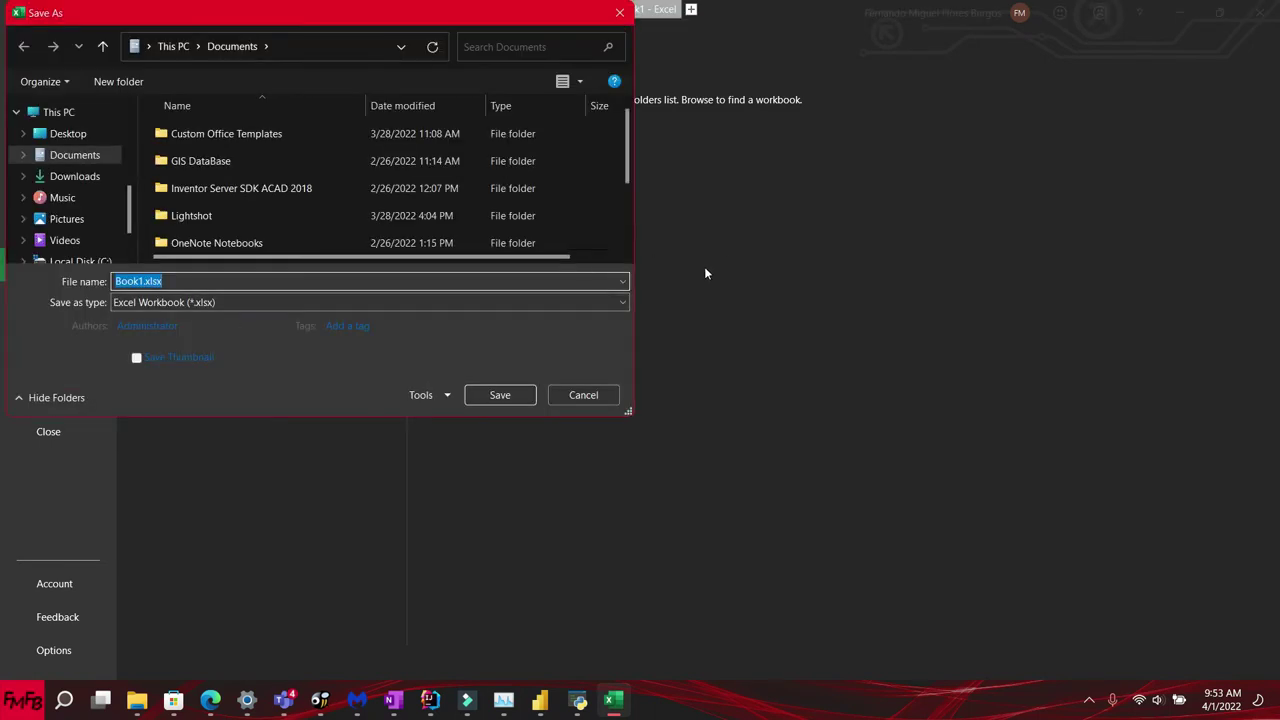
click(618, 302)
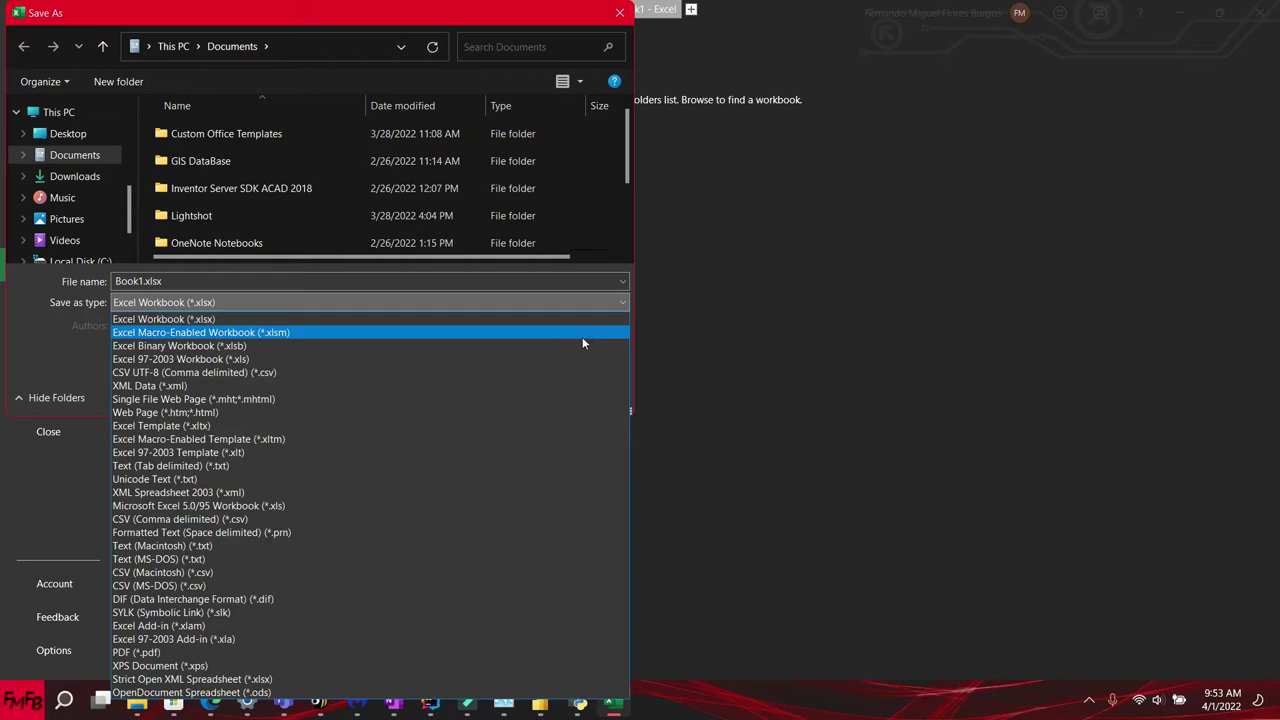
click(494, 372)
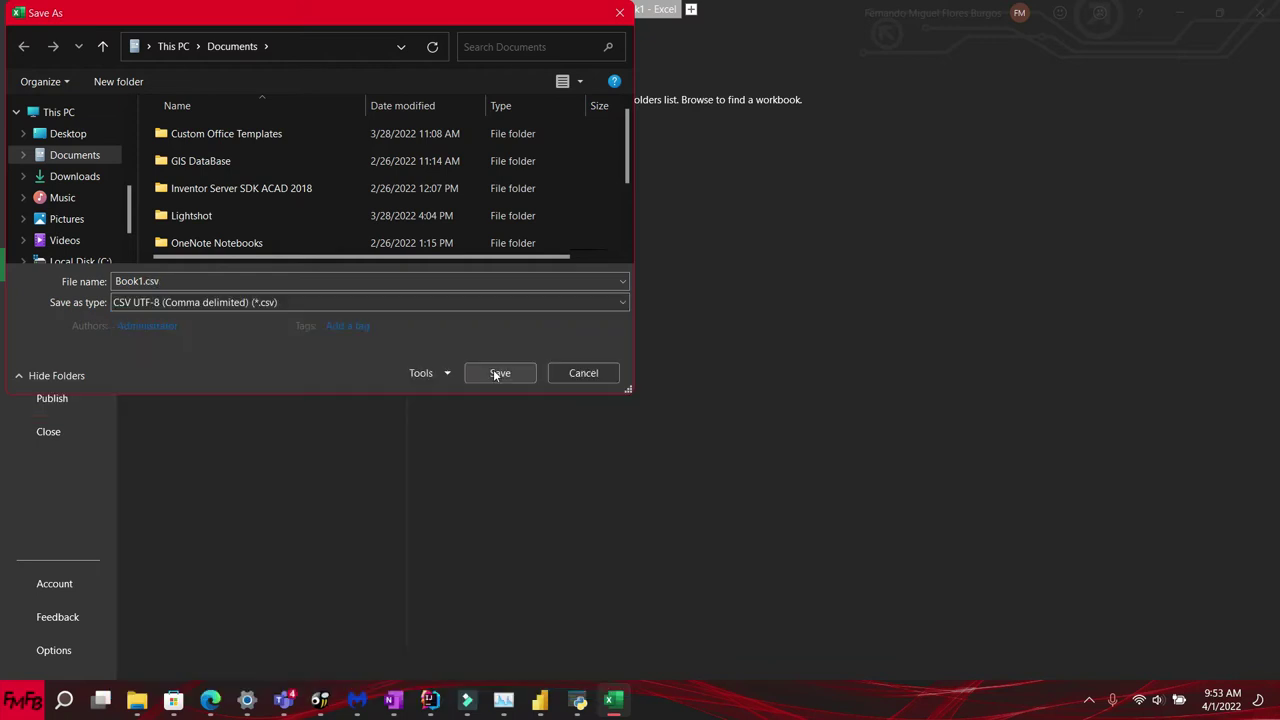
Step: Save the active sheet as Book1.csv in the Youtube Files folder on drive D:
scroll(82, 240, down, 1)
click(83, 238)
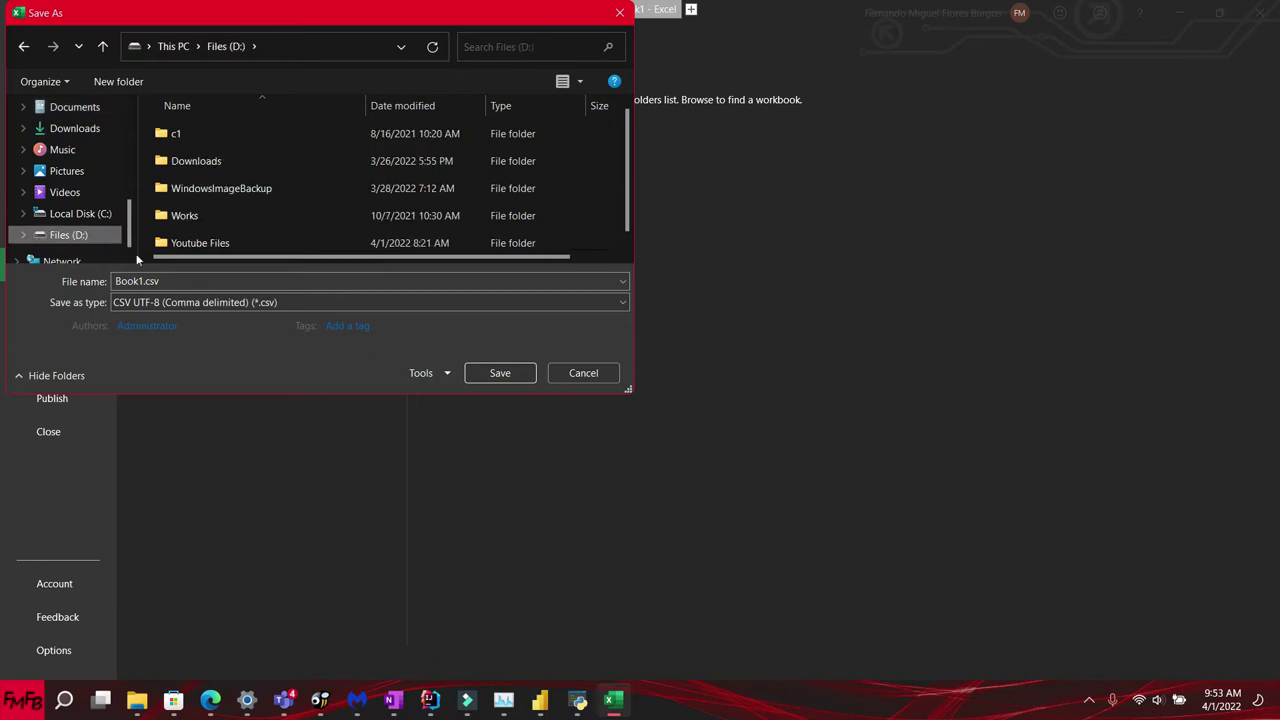
click(192, 279)
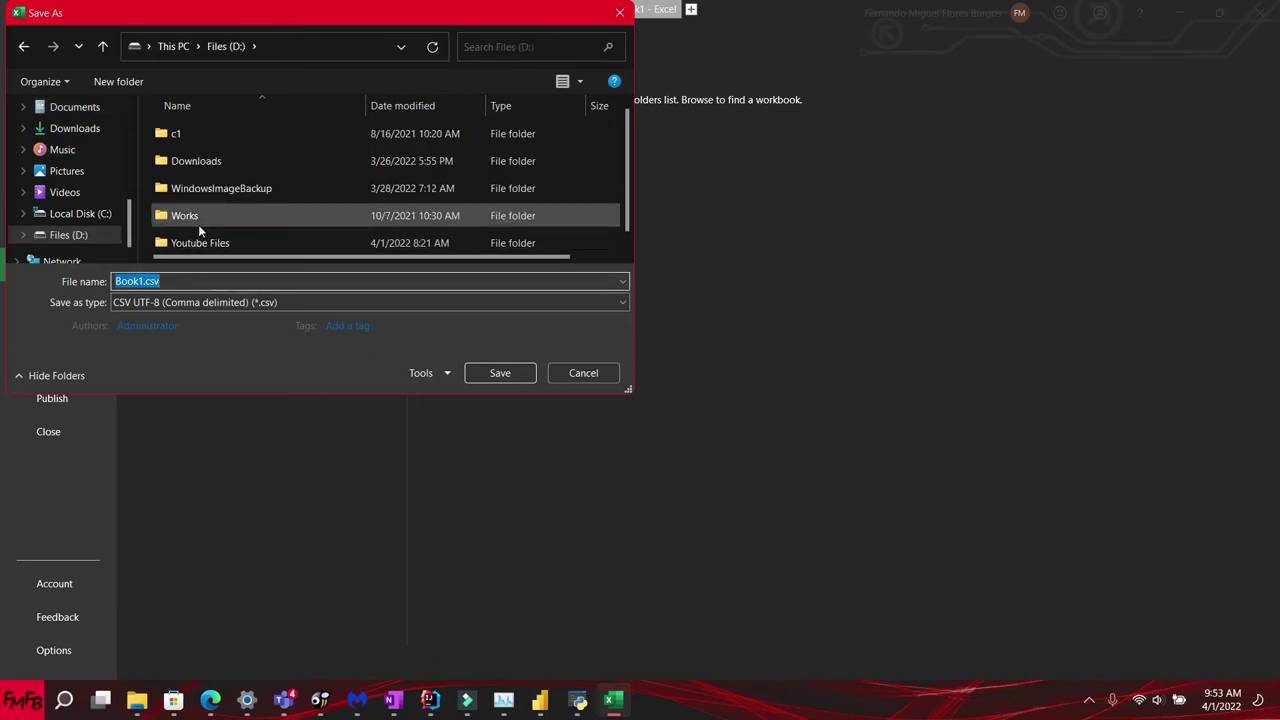
double_click(207, 246)
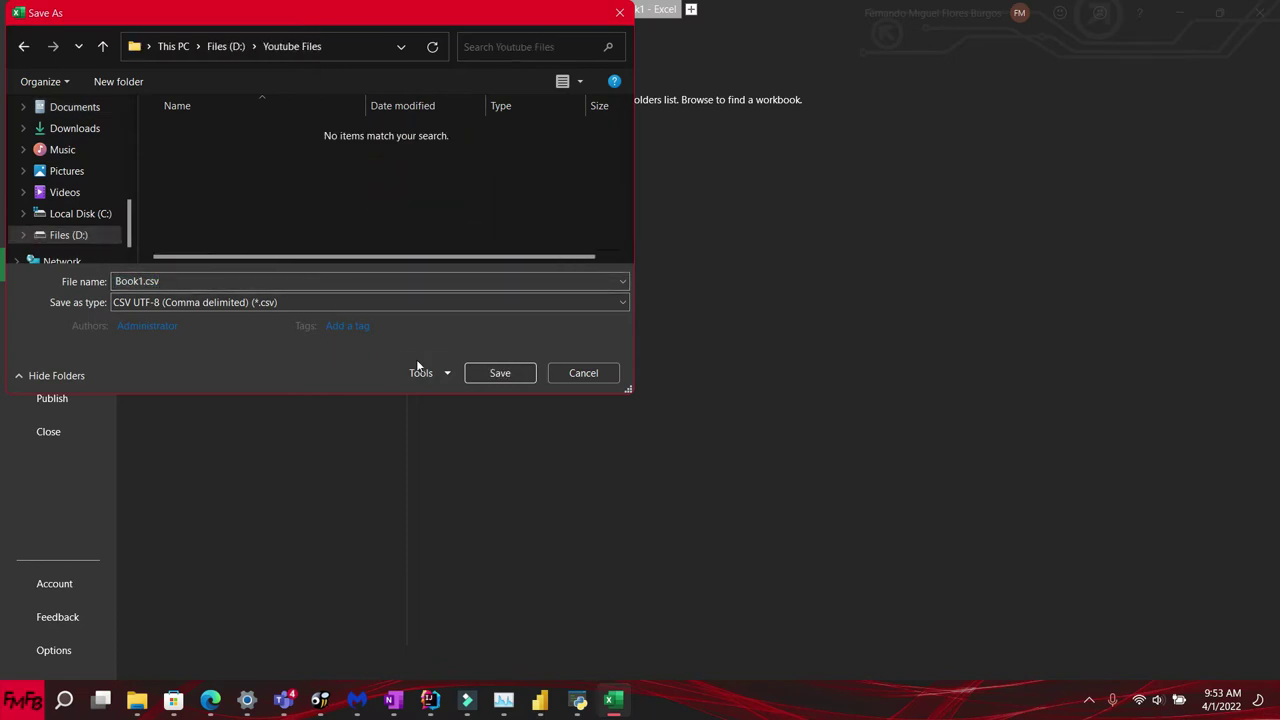
click(490, 375)
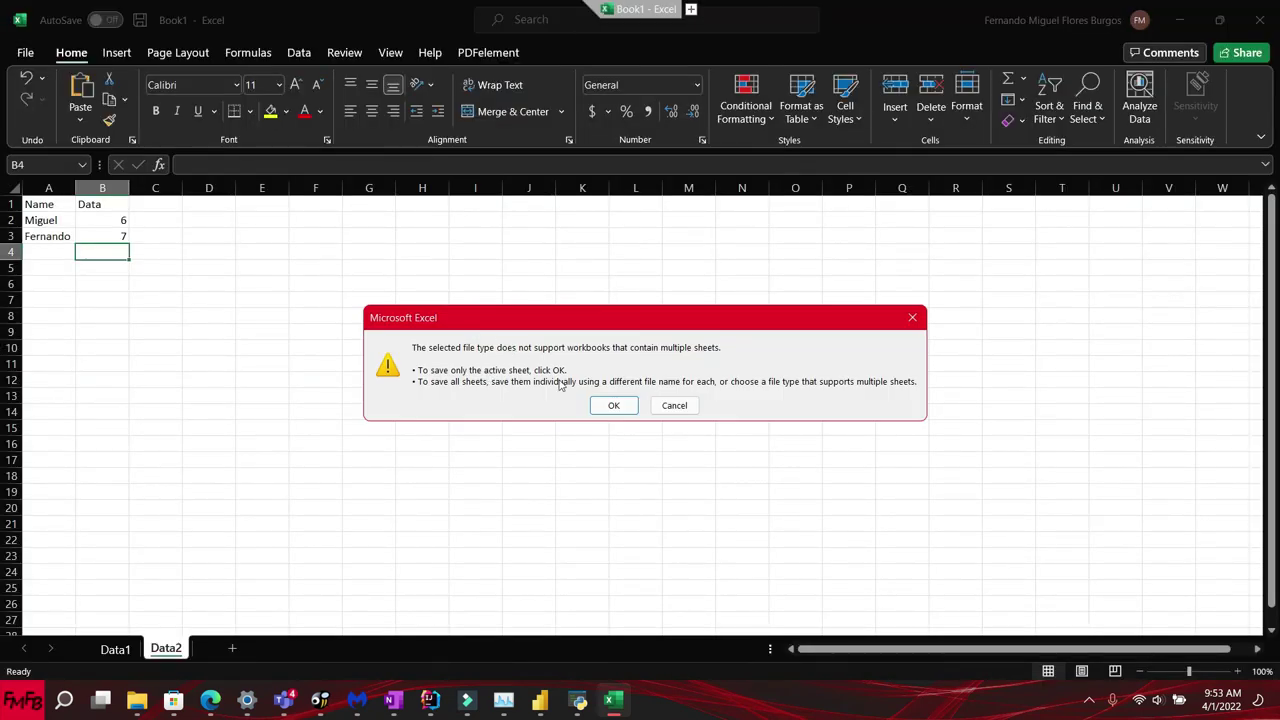
click(610, 405)
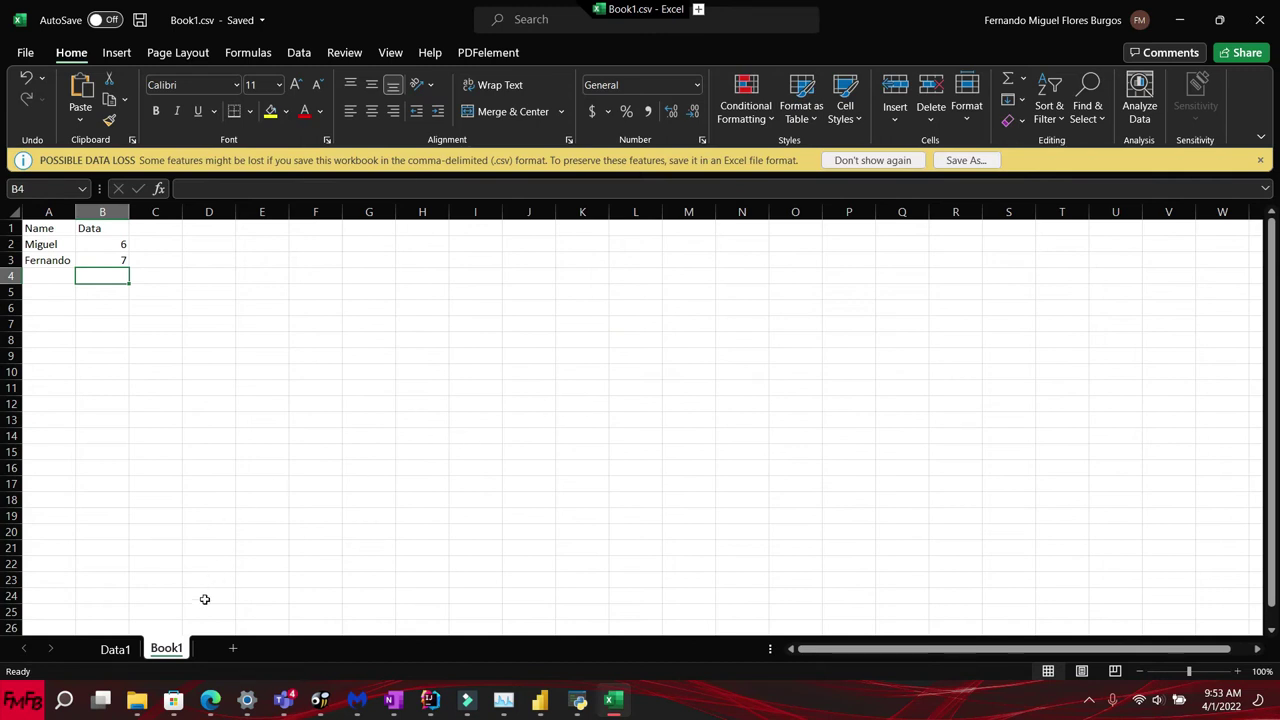
Step: Save the Data1 sheet as Book2.csv in Youtube Files, keeping only the active sheet
click(118, 649)
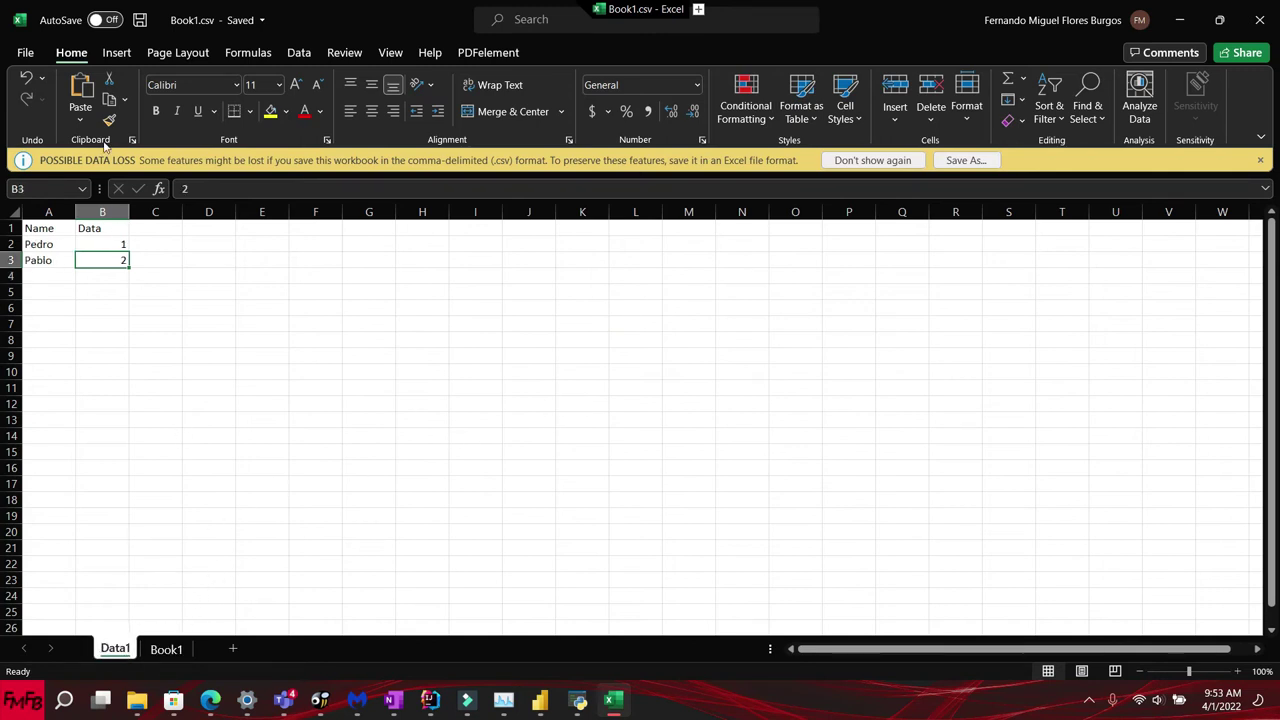
key(ctrl+p)
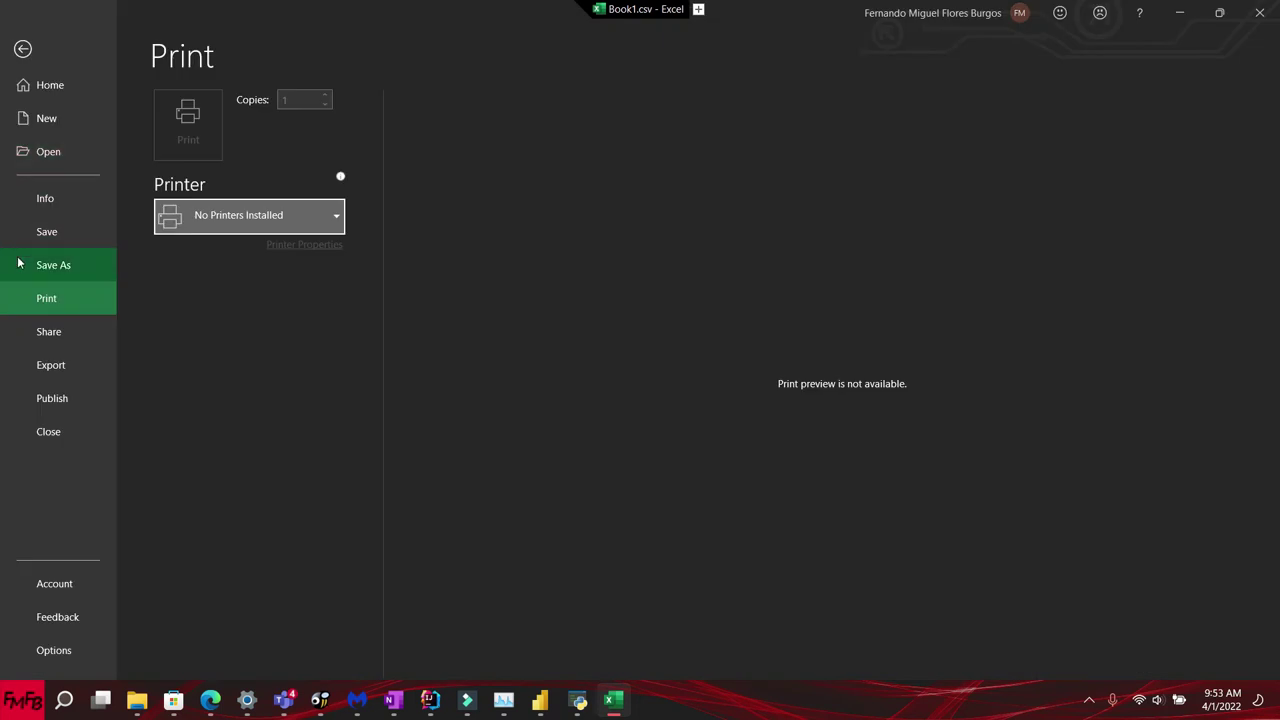
click(53, 265)
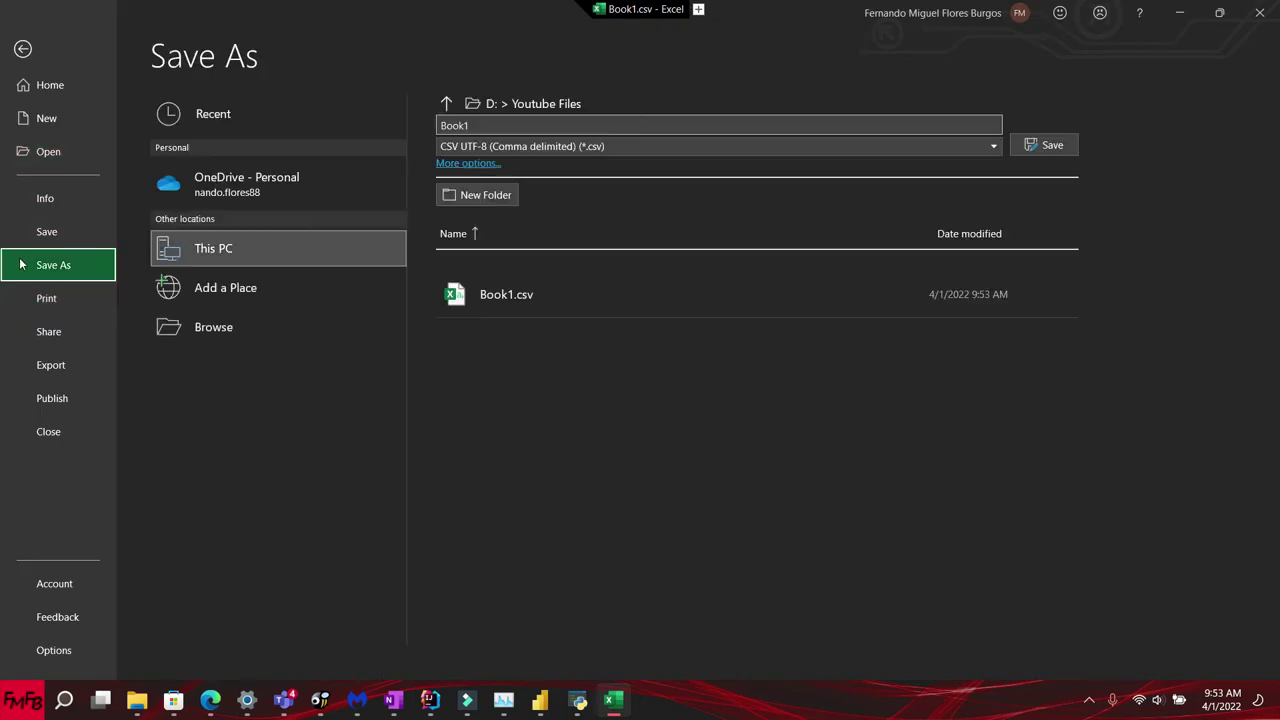
click(689, 126)
click(689, 126)
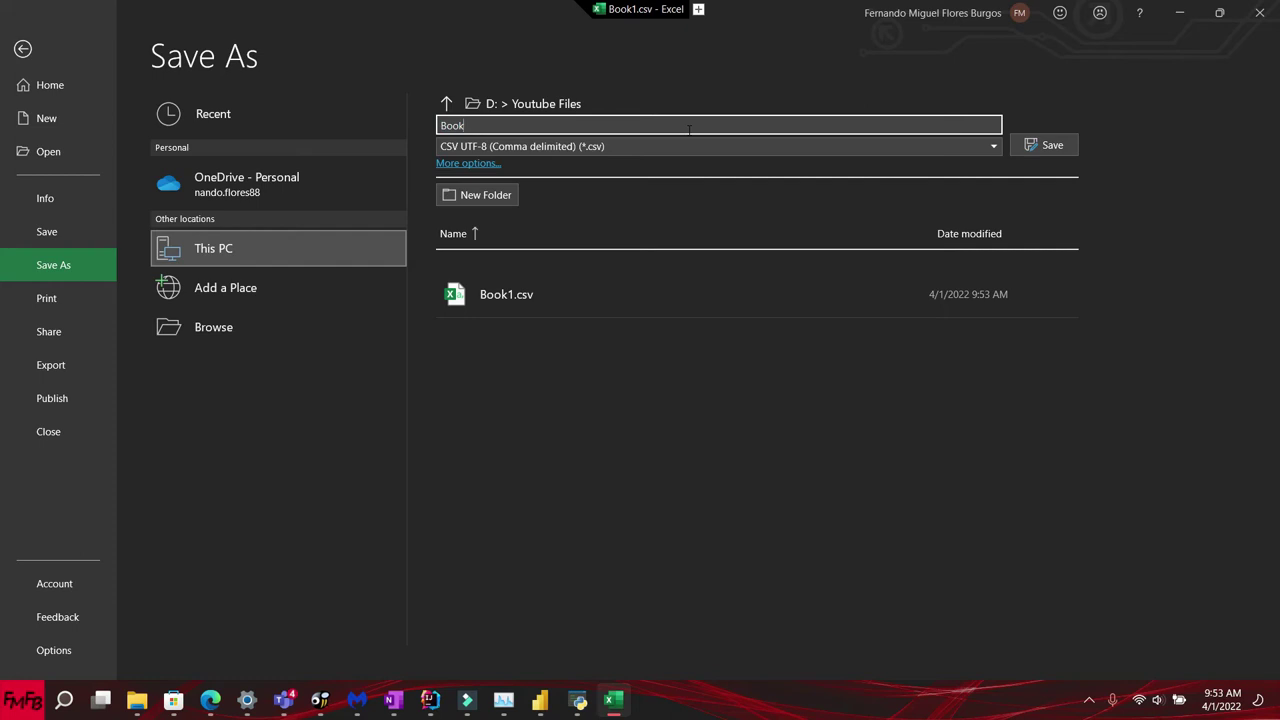
text(2)
key(Return)
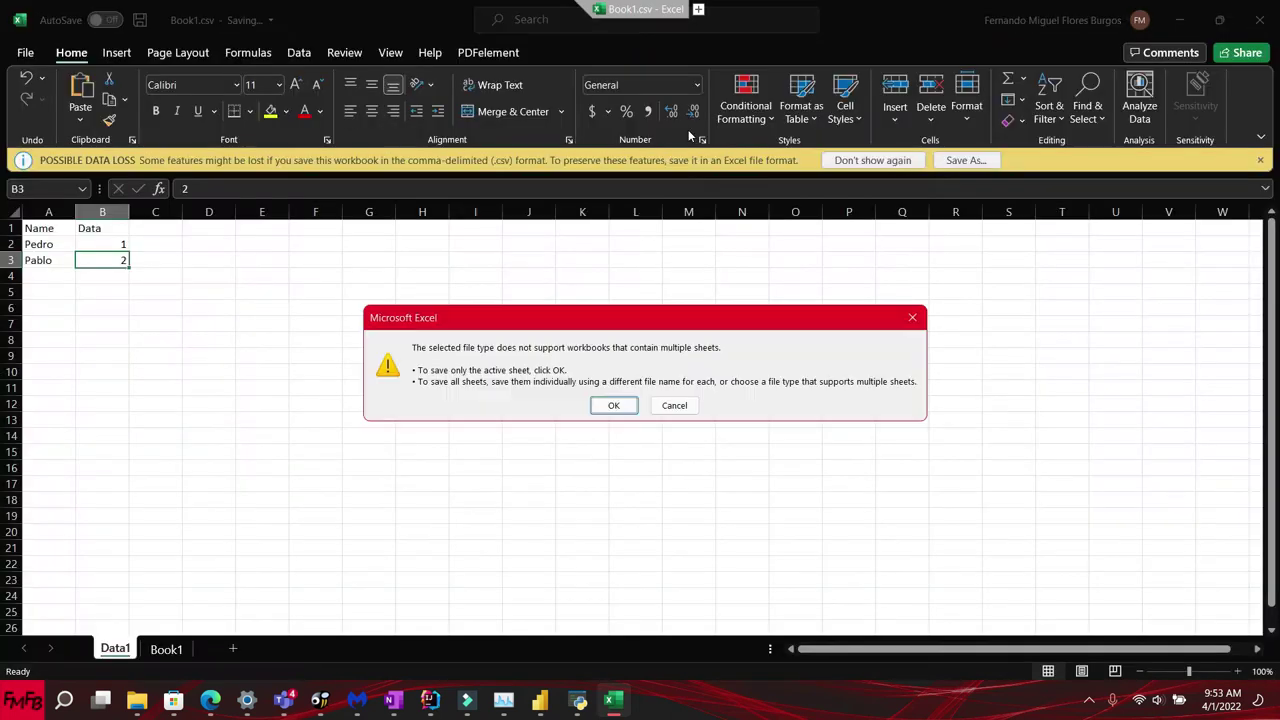
key(Return)
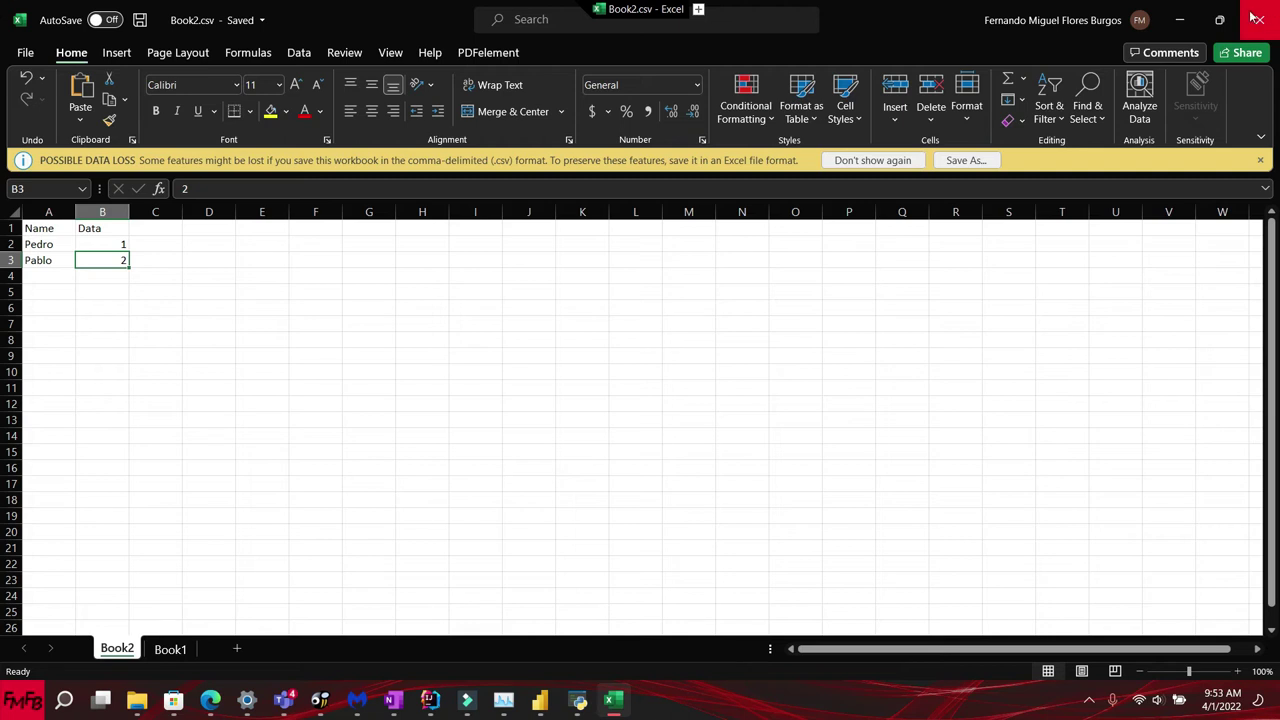
Step: Minimise Excel and close all its windows, revealing Power BI Desktop
click(1181, 20)
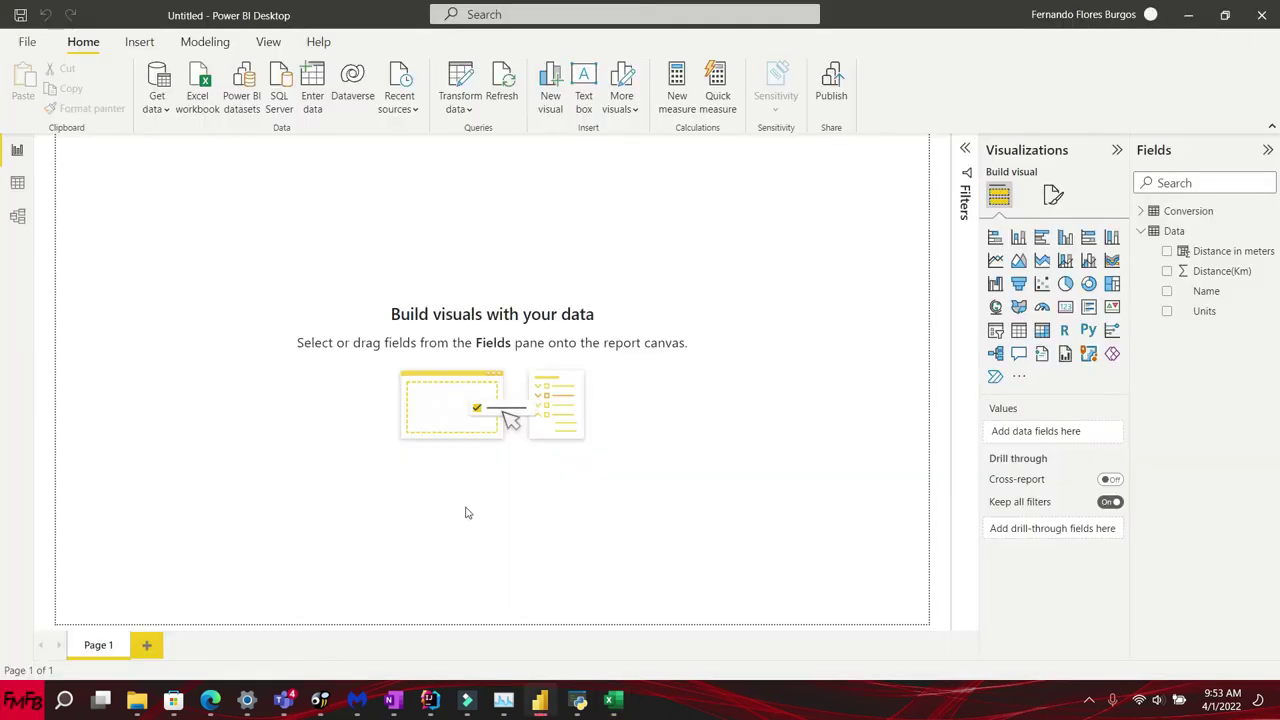
right_click(613, 700)
click(573, 655)
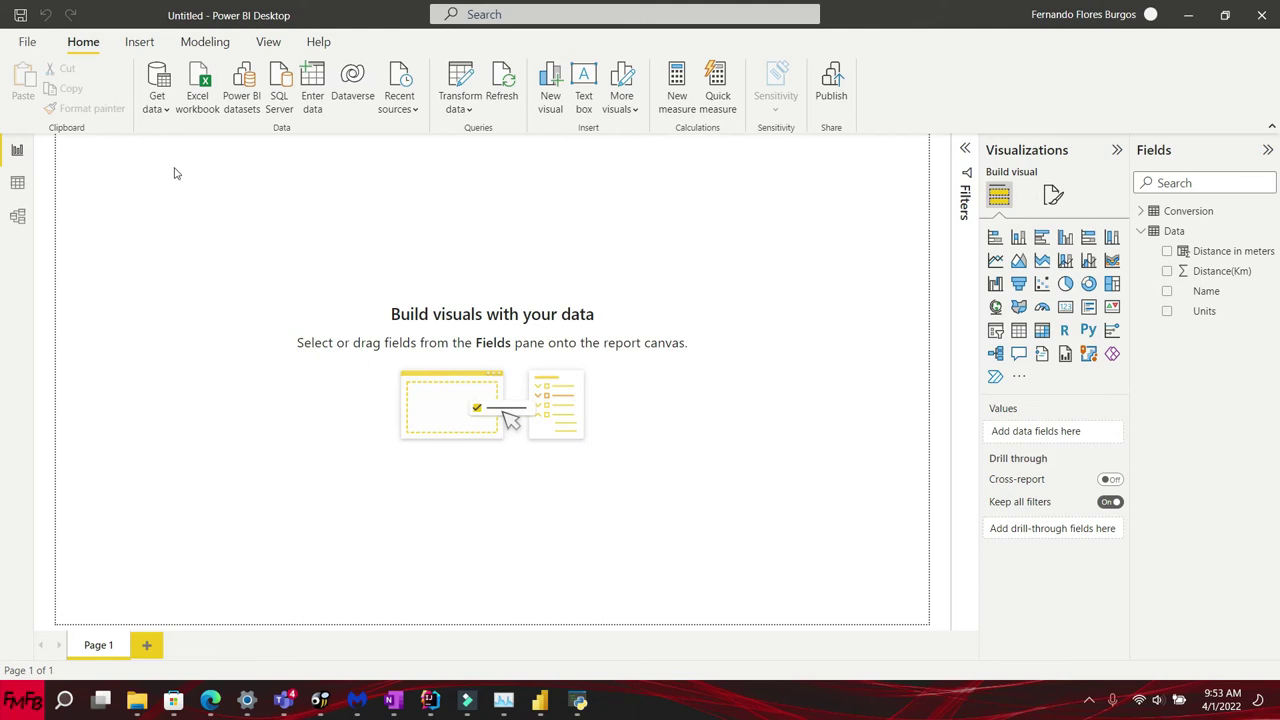
Step: Start a Get Data import using the Folder connector
click(160, 108)
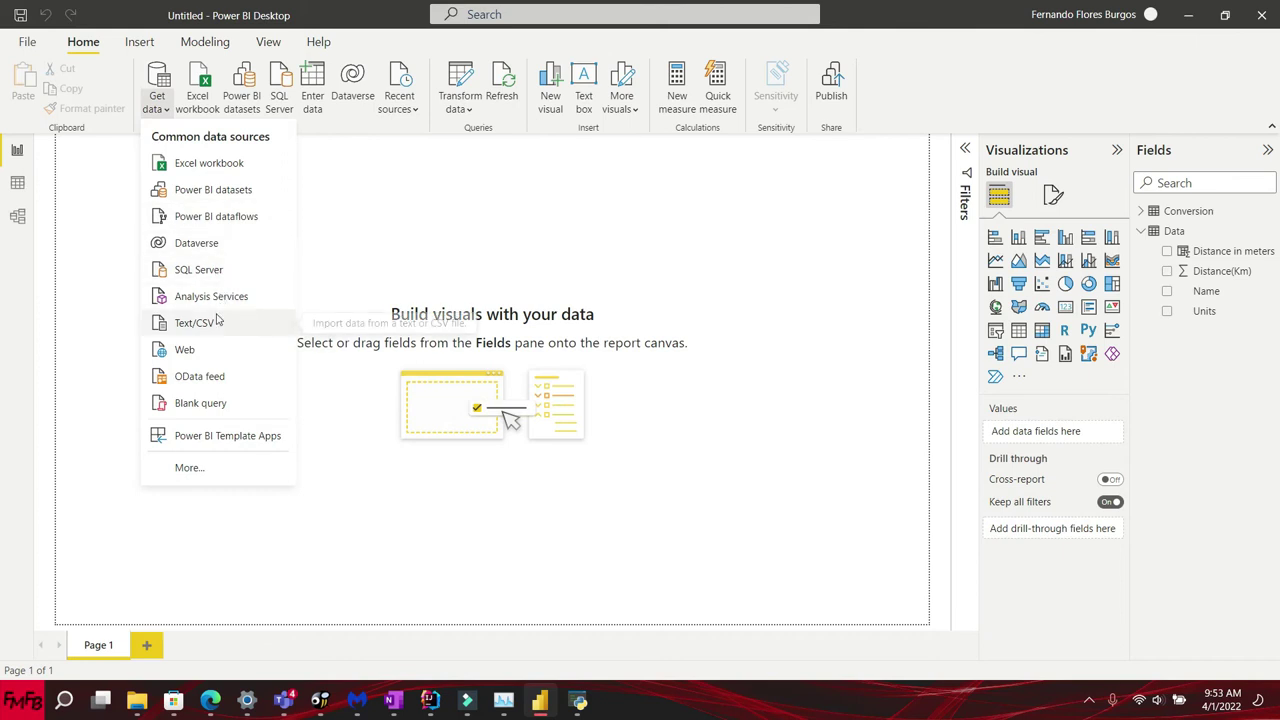
click(212, 476)
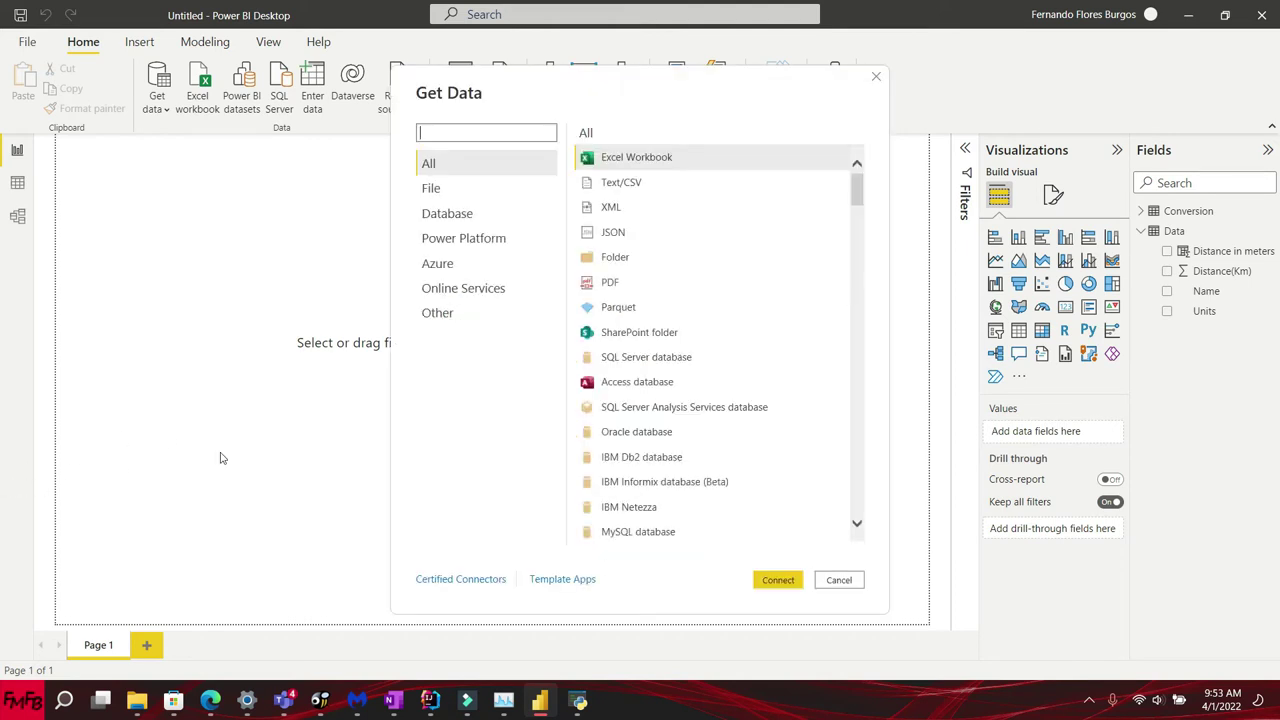
click(641, 260)
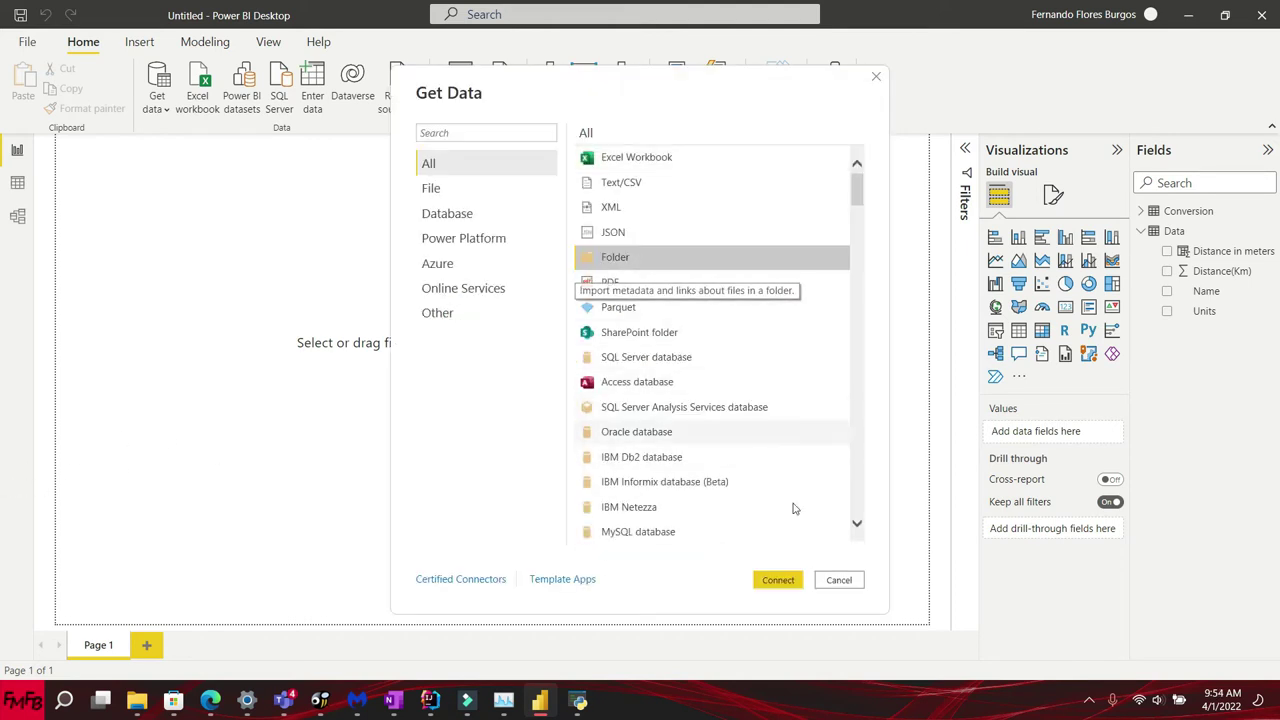
click(774, 583)
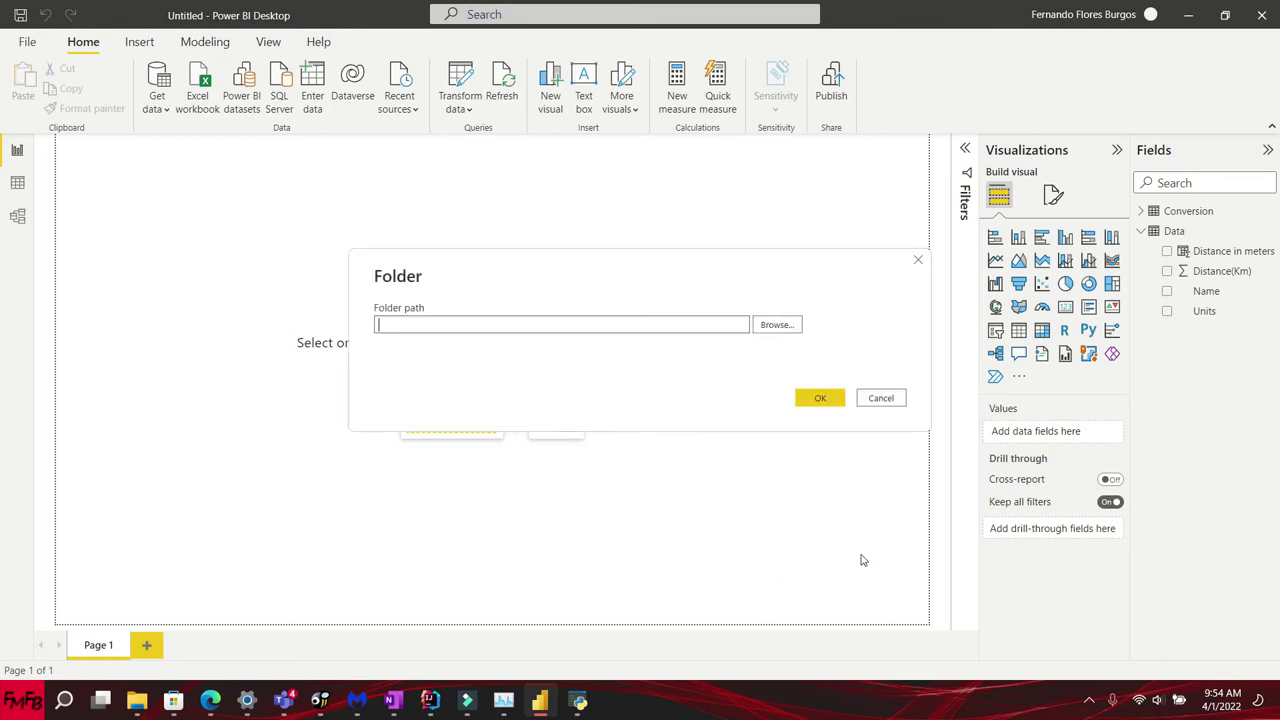
Step: Set the folder path to D:\Youtube Files and confirm it
click(787, 331)
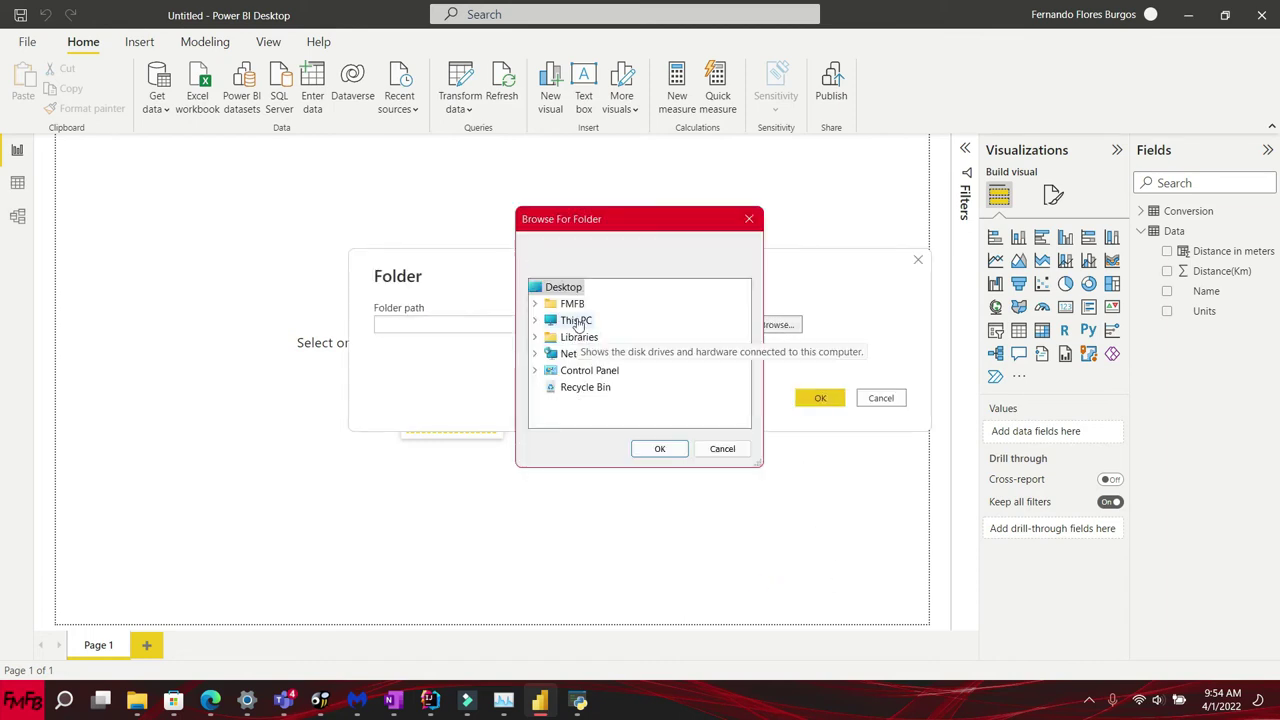
double_click(578, 321)
key(Down)
key(Down)
key(Down)
key(Down)
key(Down)
key(Down)
key(Down)
key(Down)
key(Right)
key(Down)
key(Down)
key(Down)
key(Down)
key(Down)
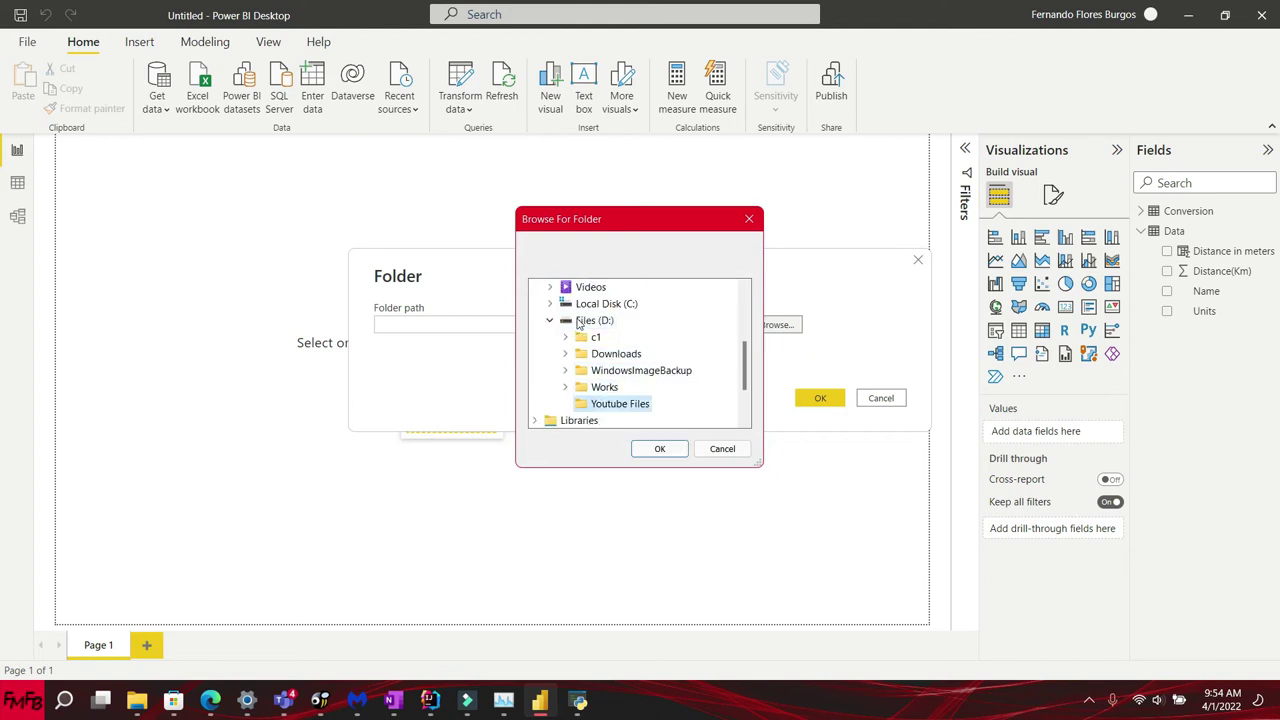
key(Return)
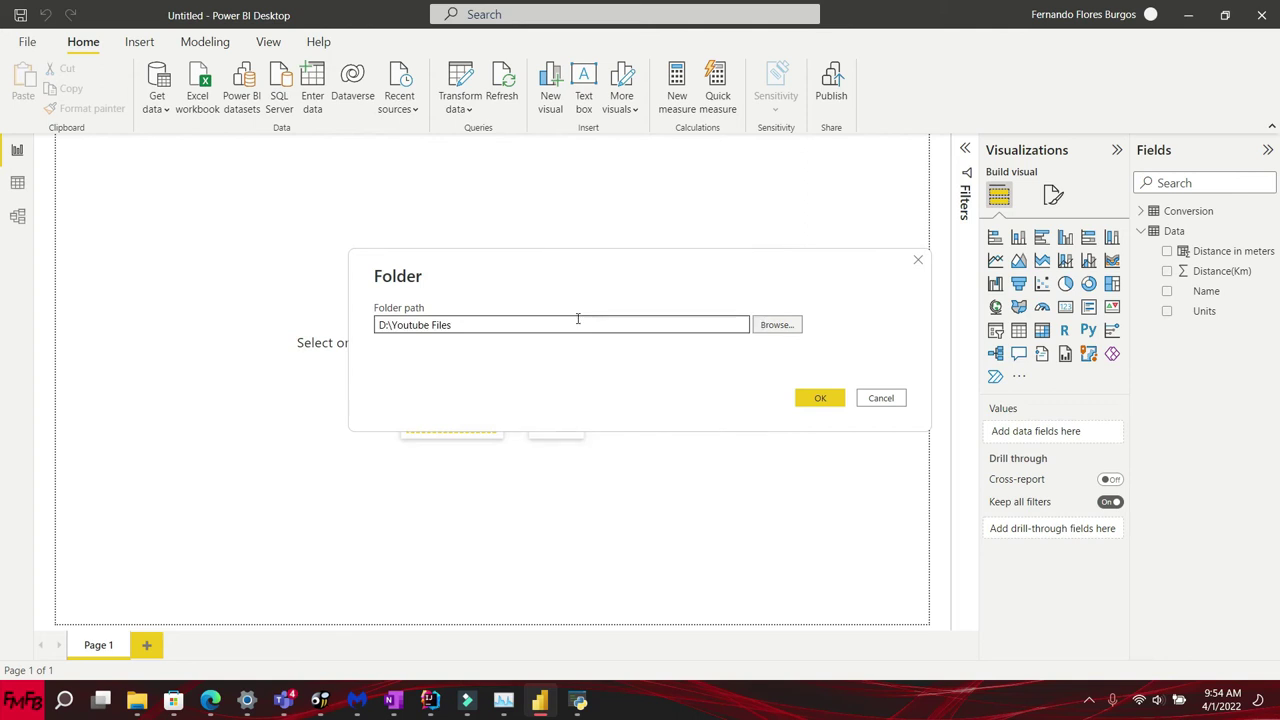
click(822, 399)
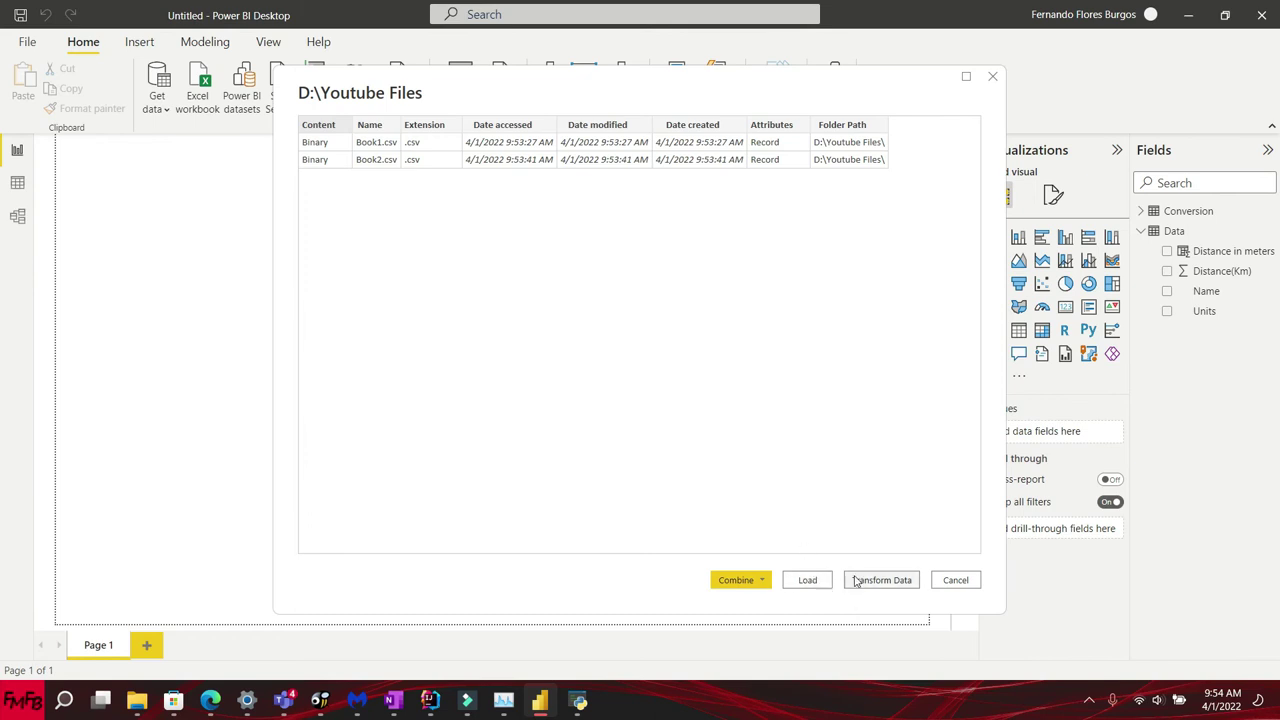
Step: Combine the folder's CSV files with Combine & Transform Data and accept the settings
click(740, 581)
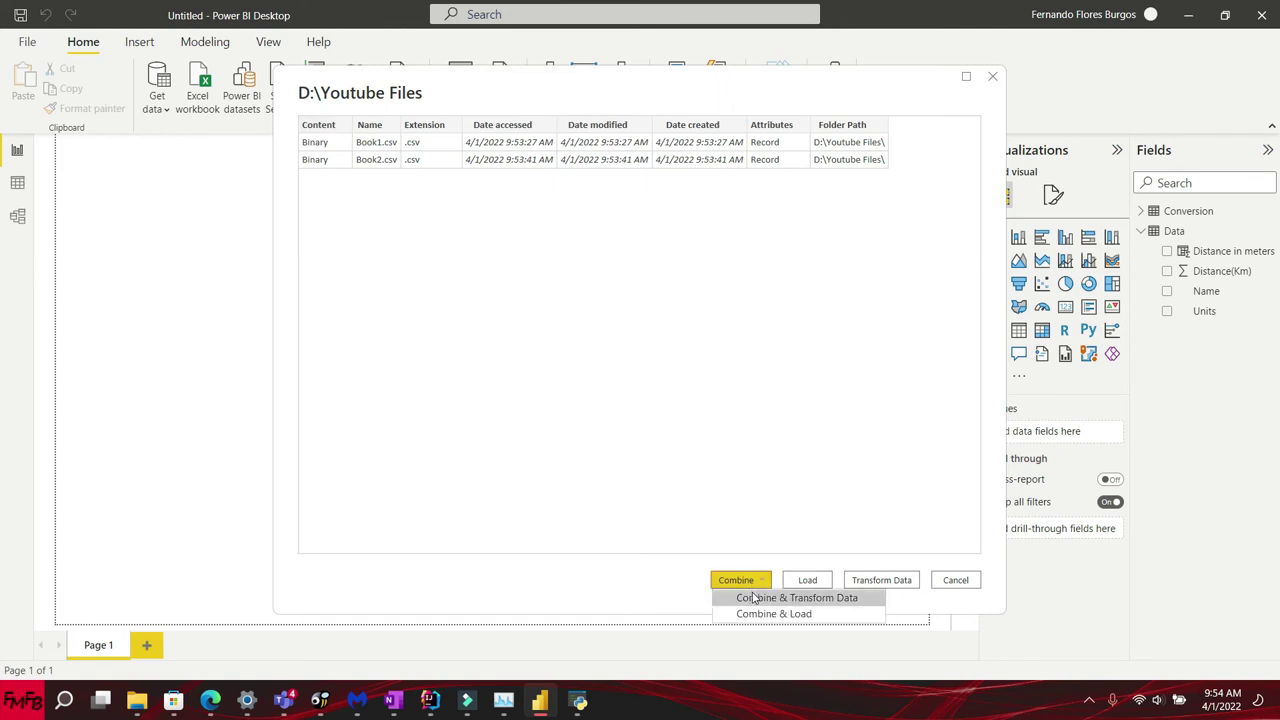
click(755, 598)
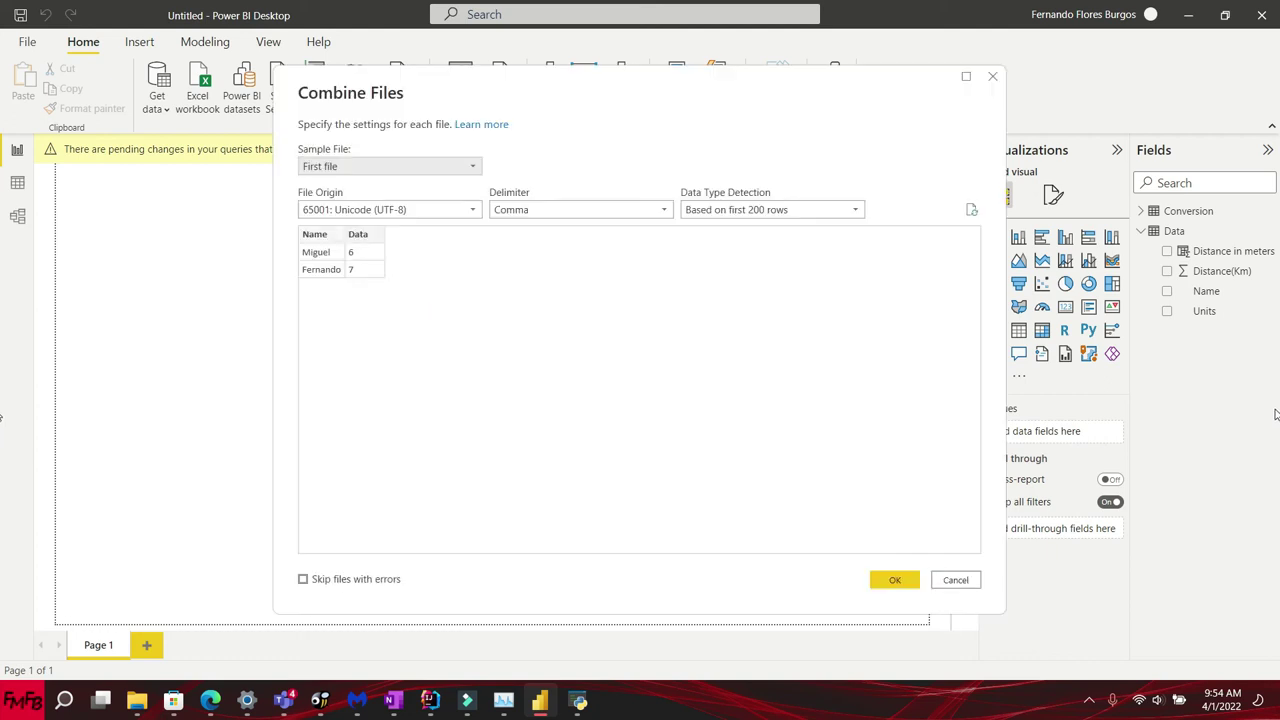
click(894, 582)
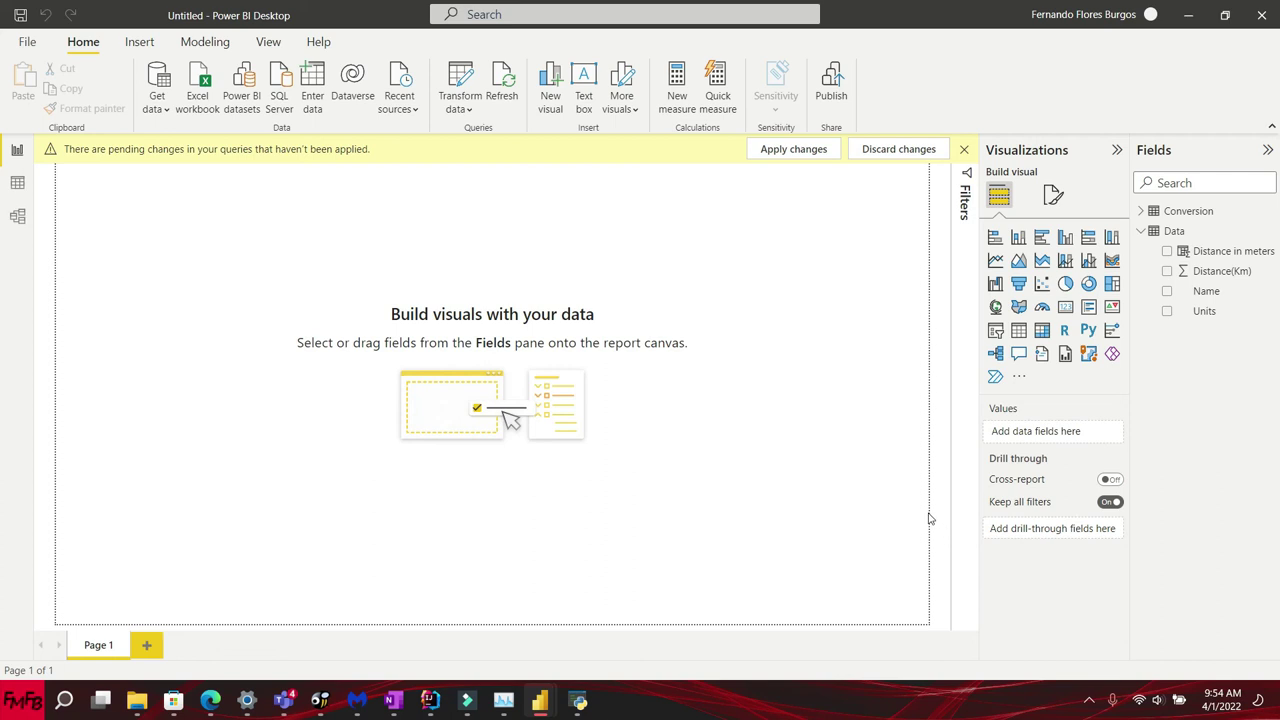
Step: Review the combined four-row query in Power Query Editor, then close it and apply the changes
click(478, 112)
click(485, 142)
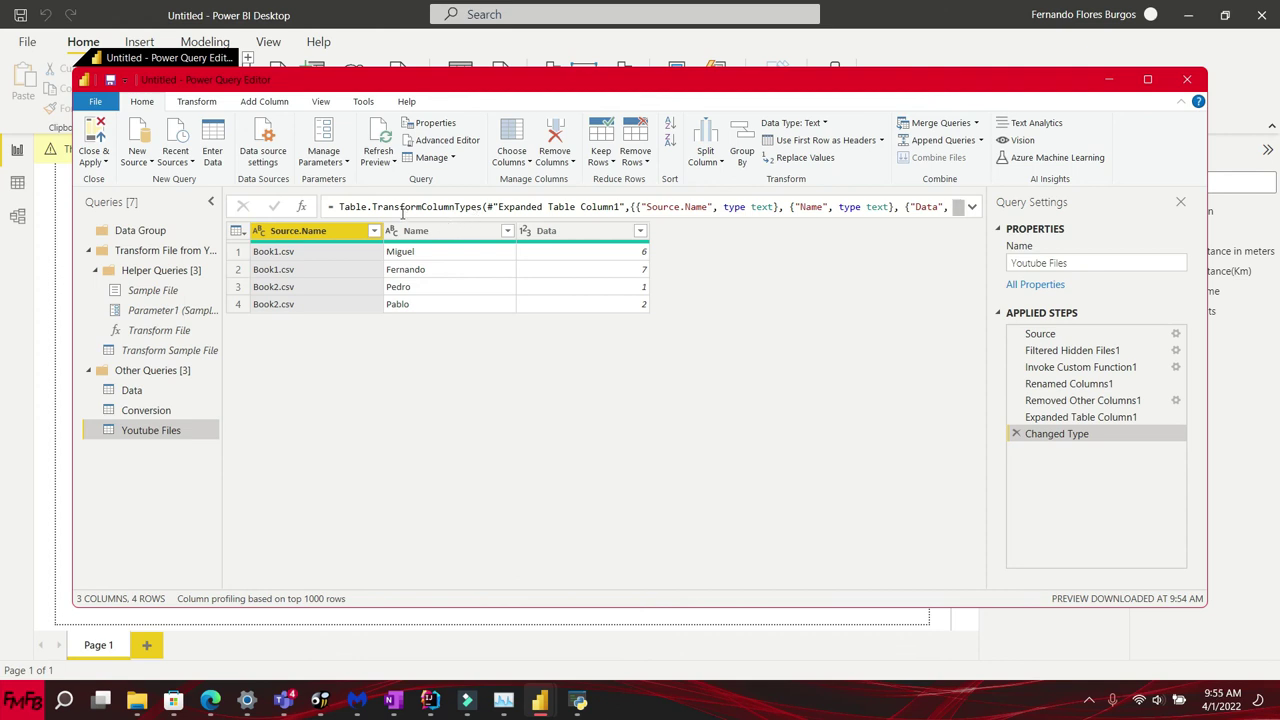
click(1187, 80)
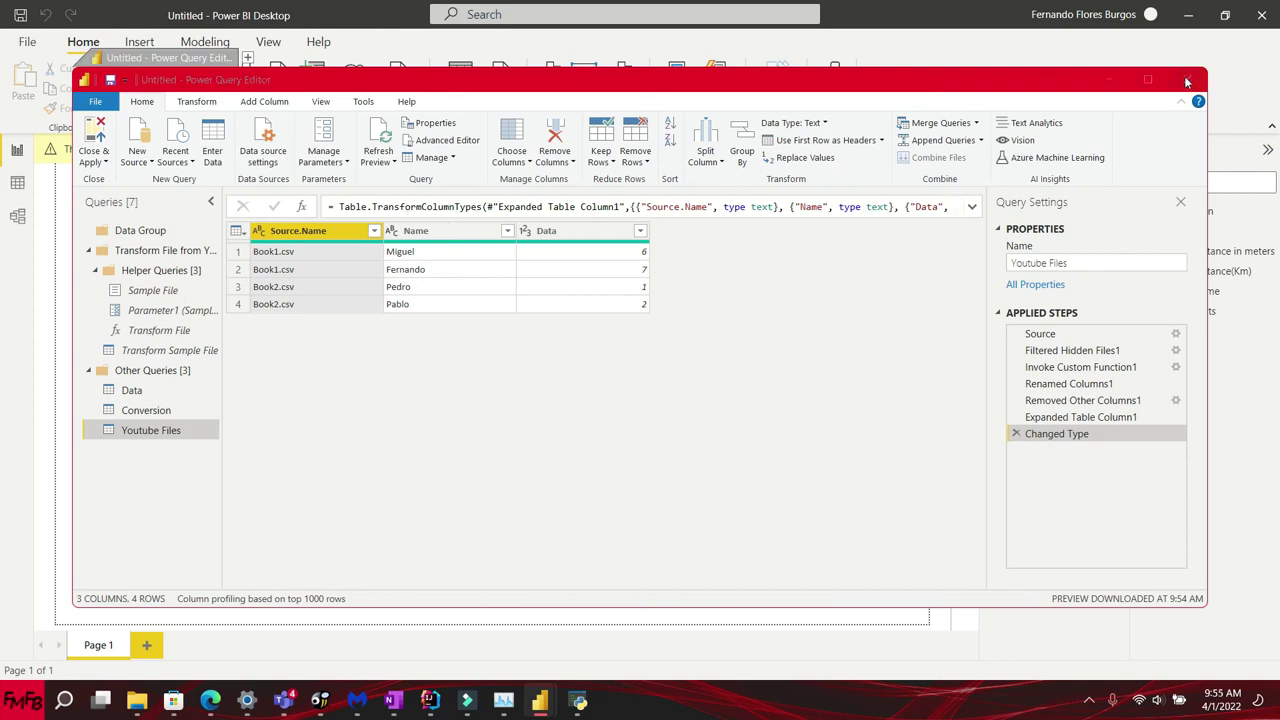
click(669, 374)
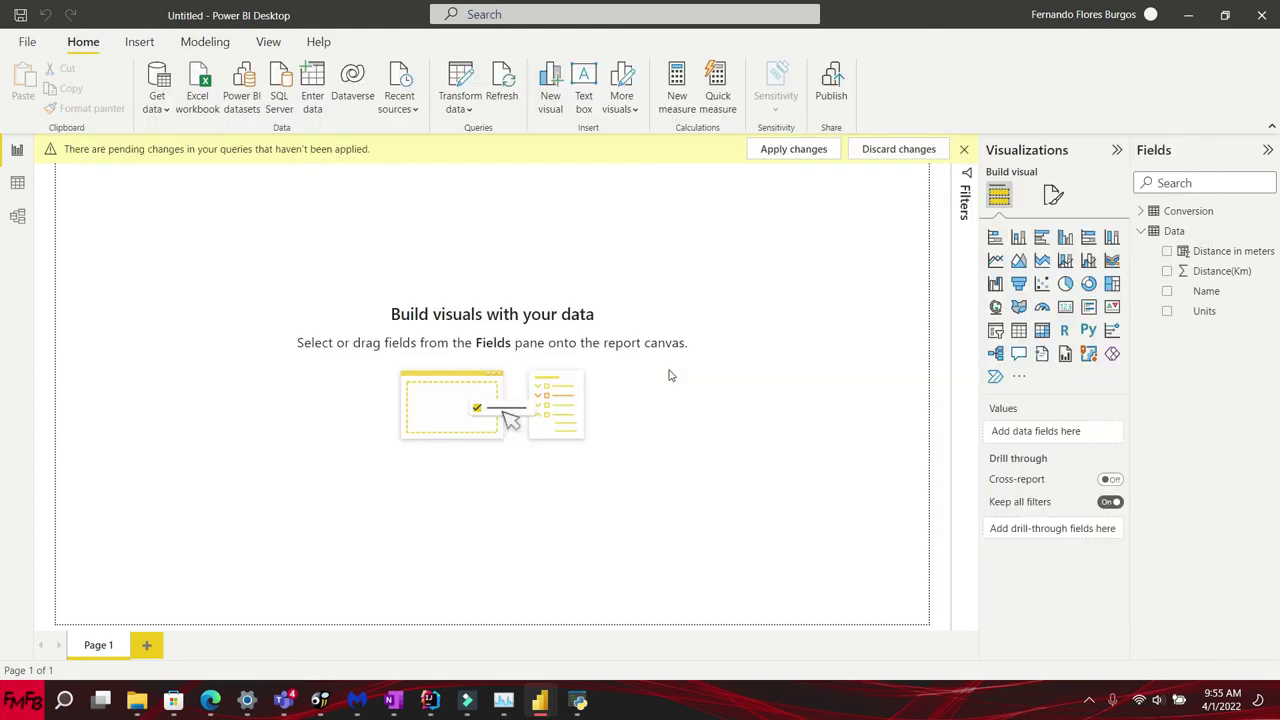